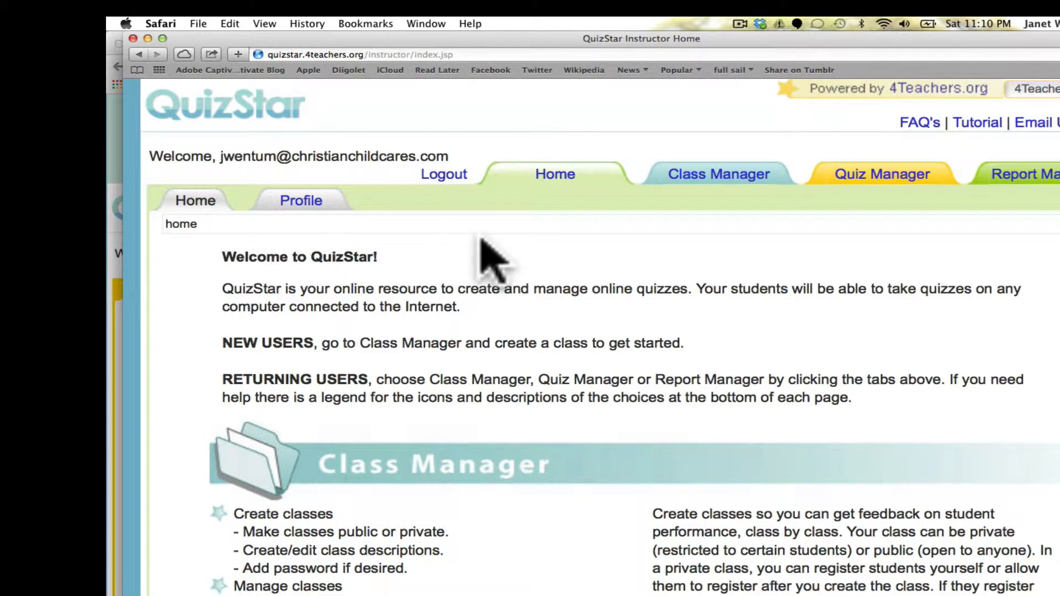
Go to the Class Manager overview and start a new class.
scroll(589, 328, down, 2)
scroll(589, 325, down, 1)
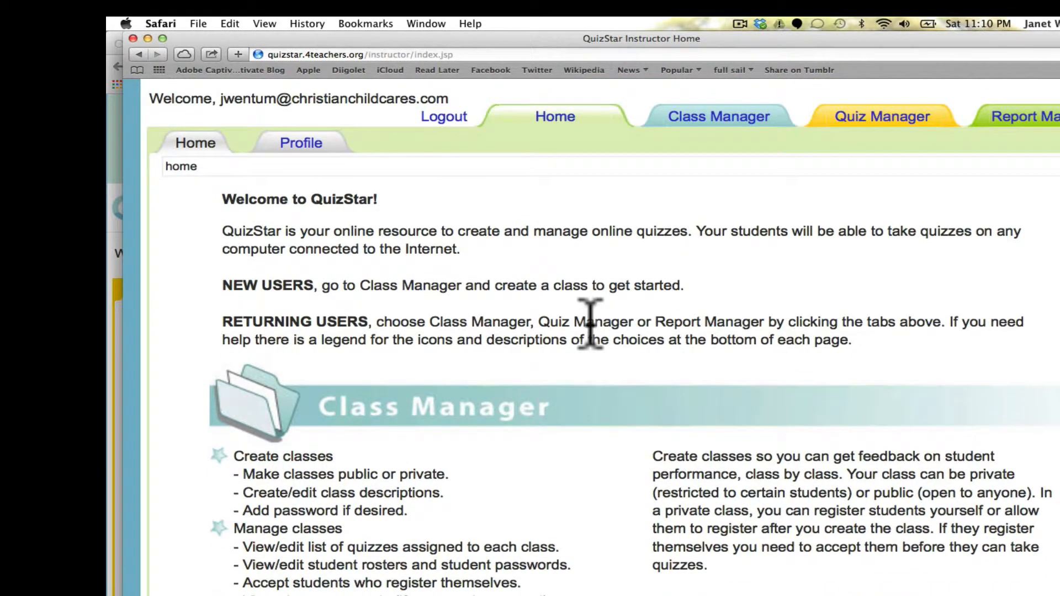
scroll(591, 325, up, 1)
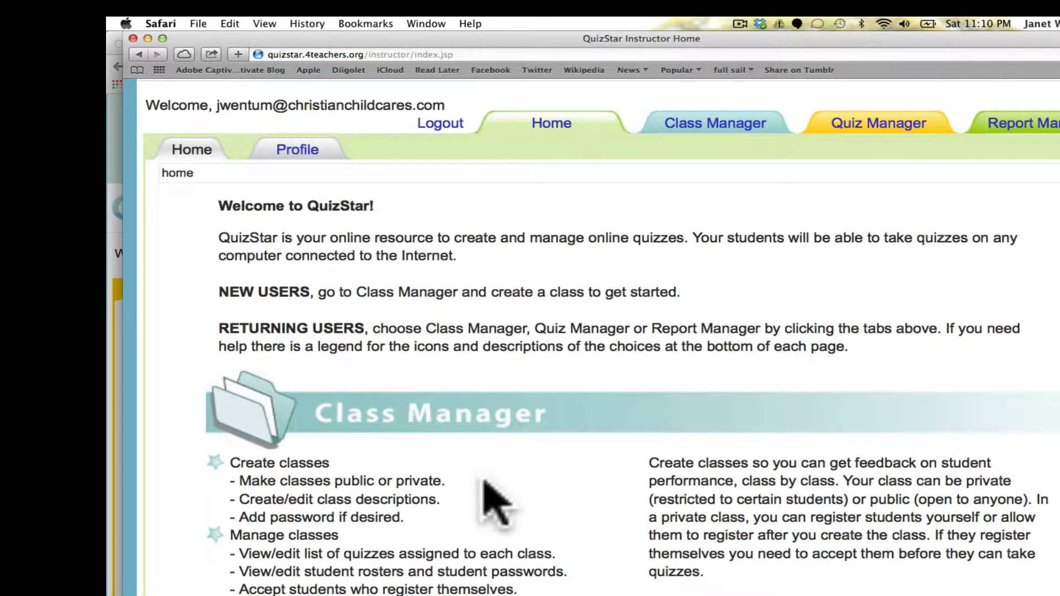
scroll(486, 481, right, 1)
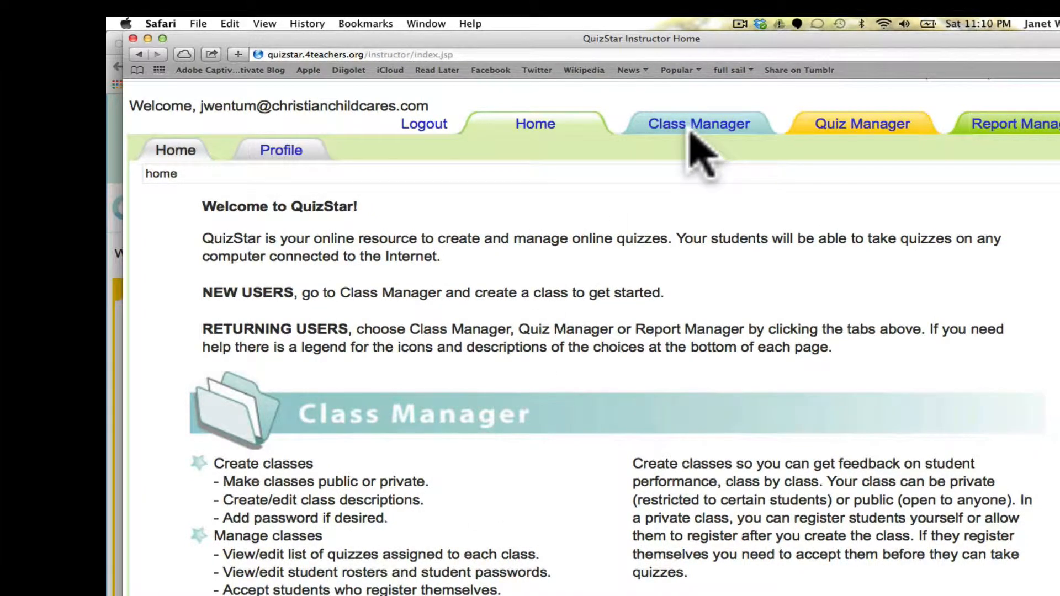
click(697, 125)
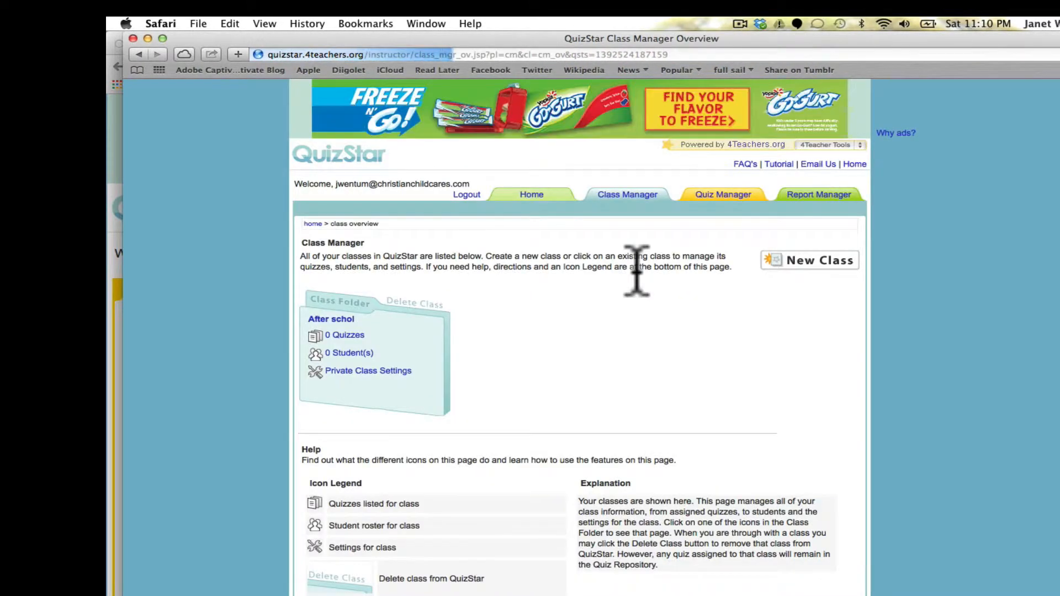
scroll(634, 268, up, 3)
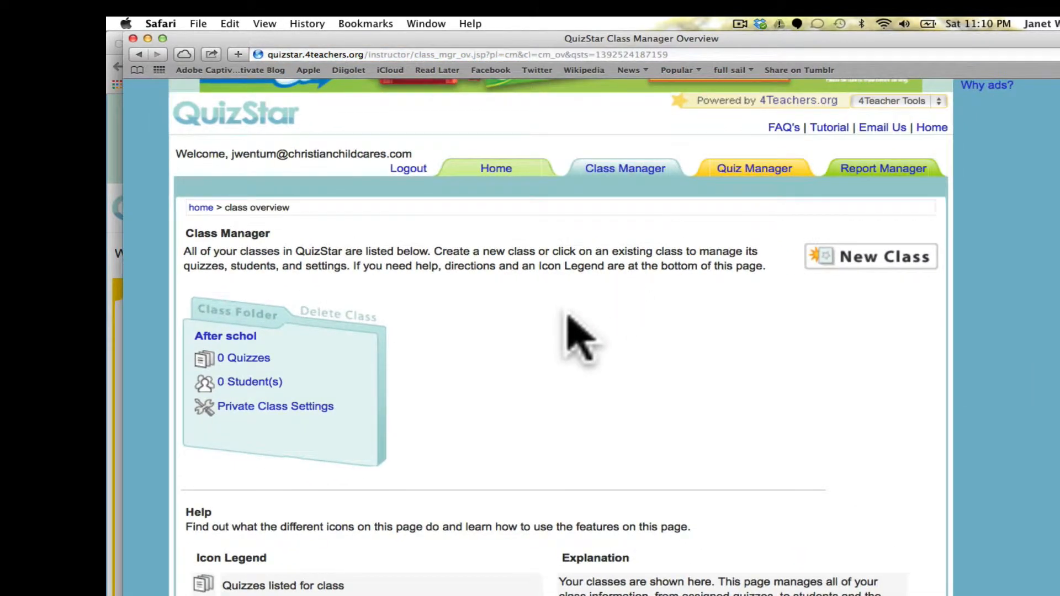
scroll(569, 331, down, 2)
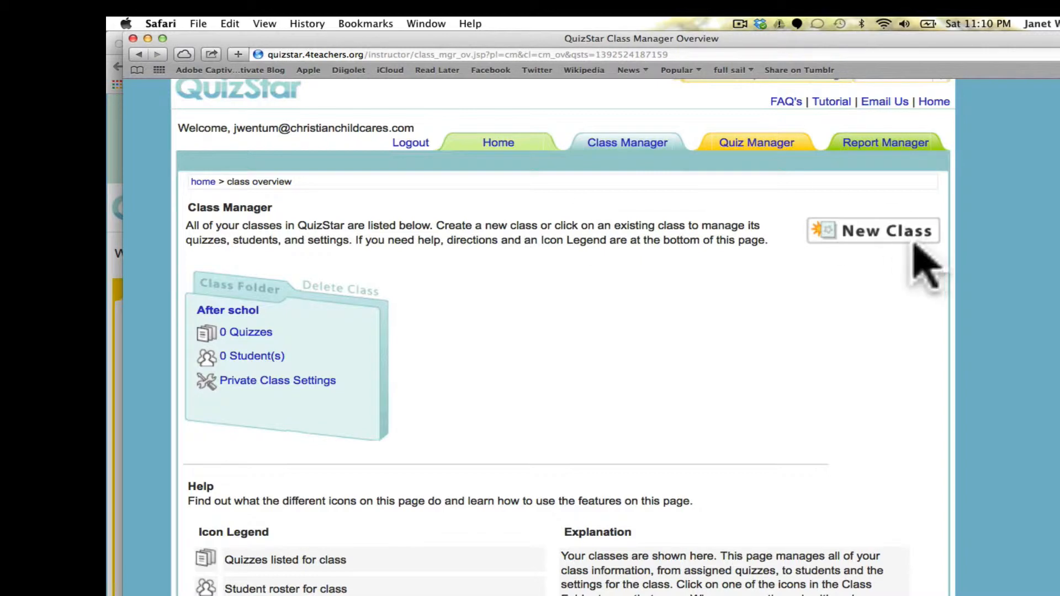
click(903, 234)
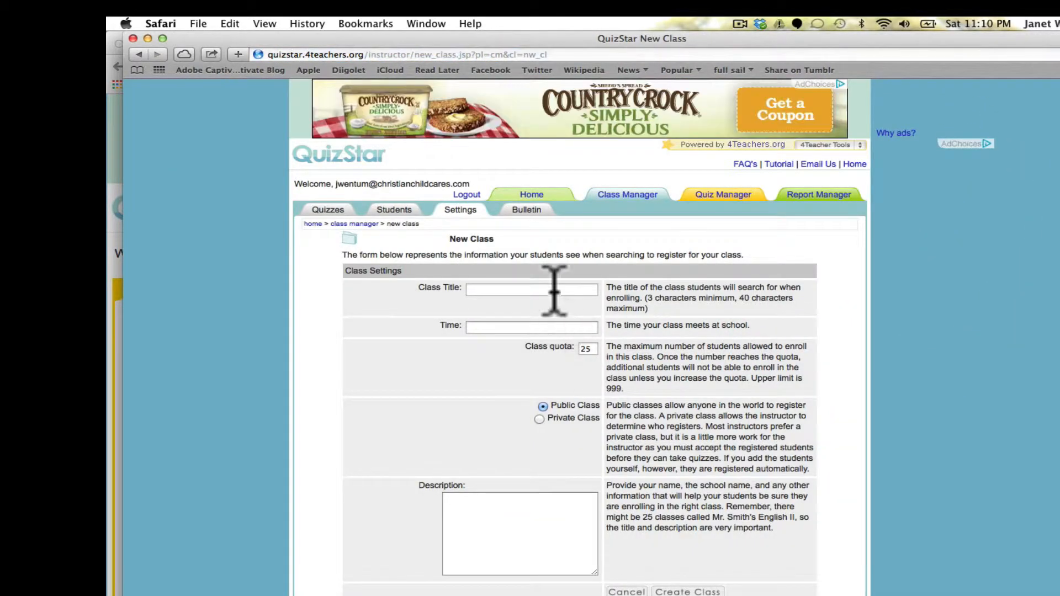
Enter 'Preschool' as the class title and 8 a.m as the meeting time.
click(554, 290)
key(super+plus)
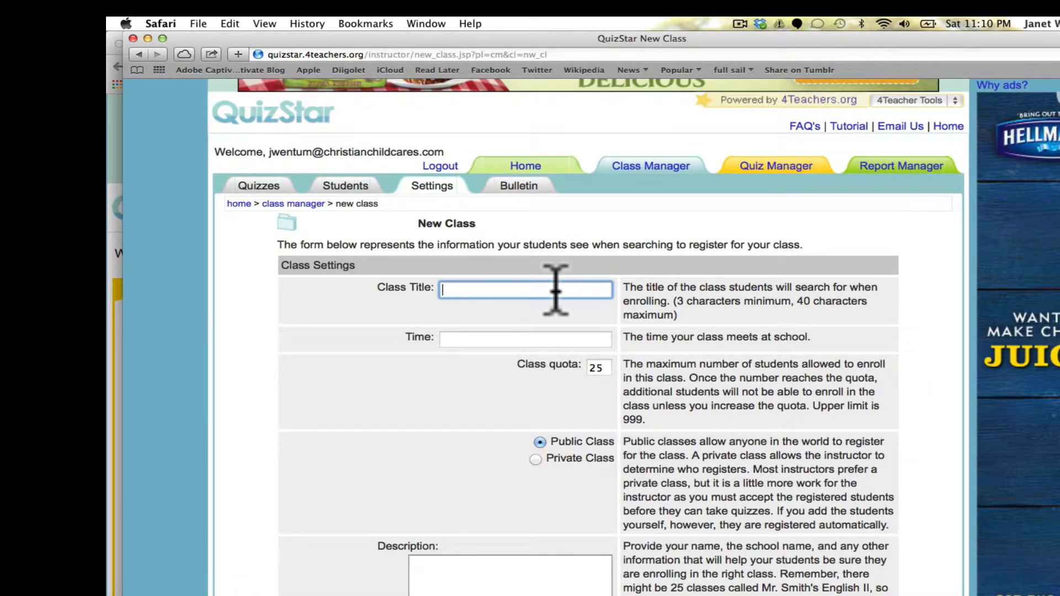
click(543, 338)
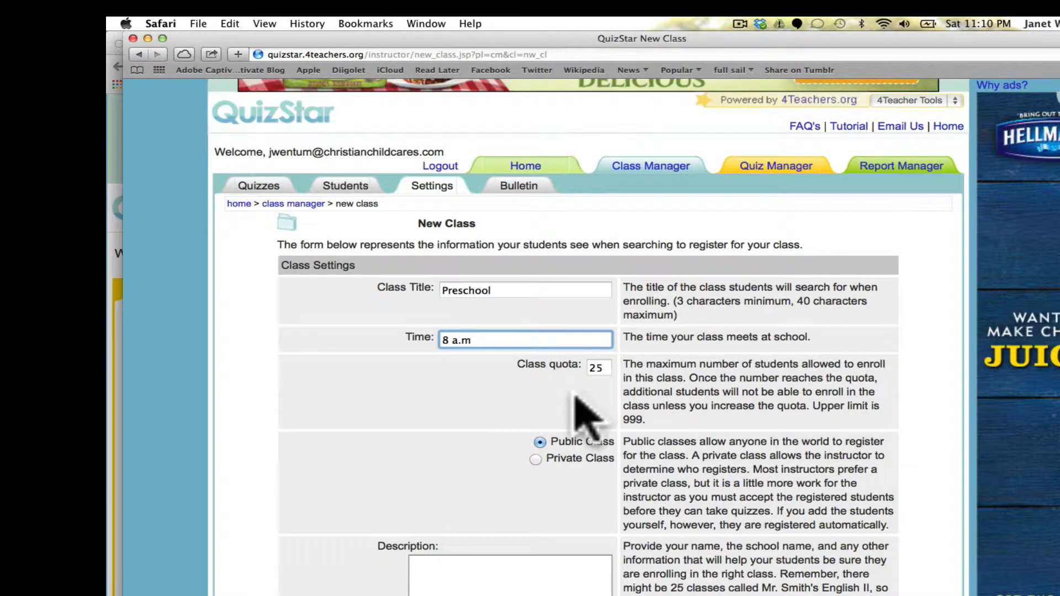
scroll(568, 391, down, 3)
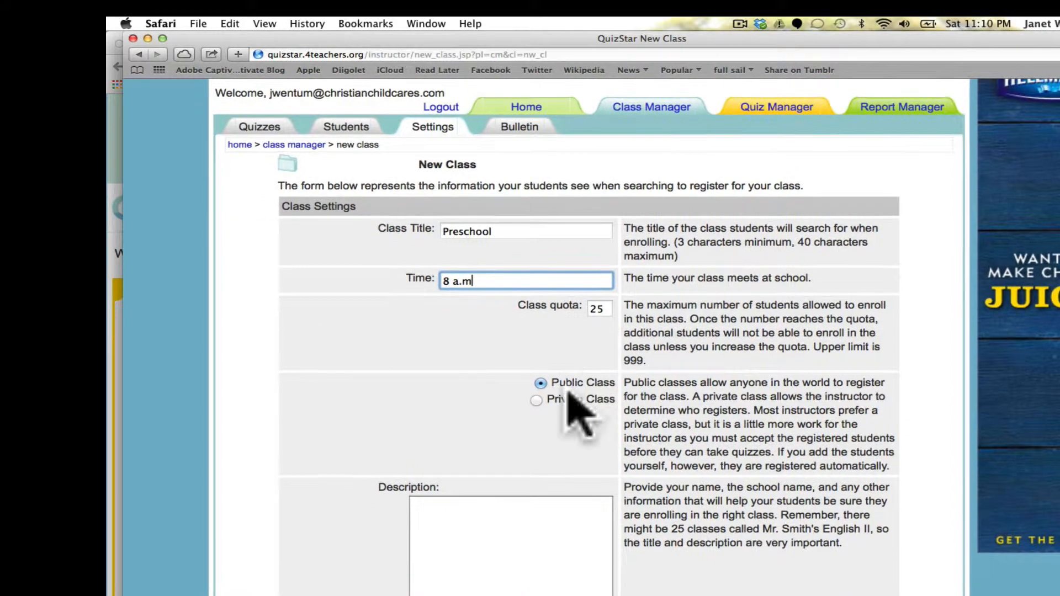
scroll(587, 454, down, 4)
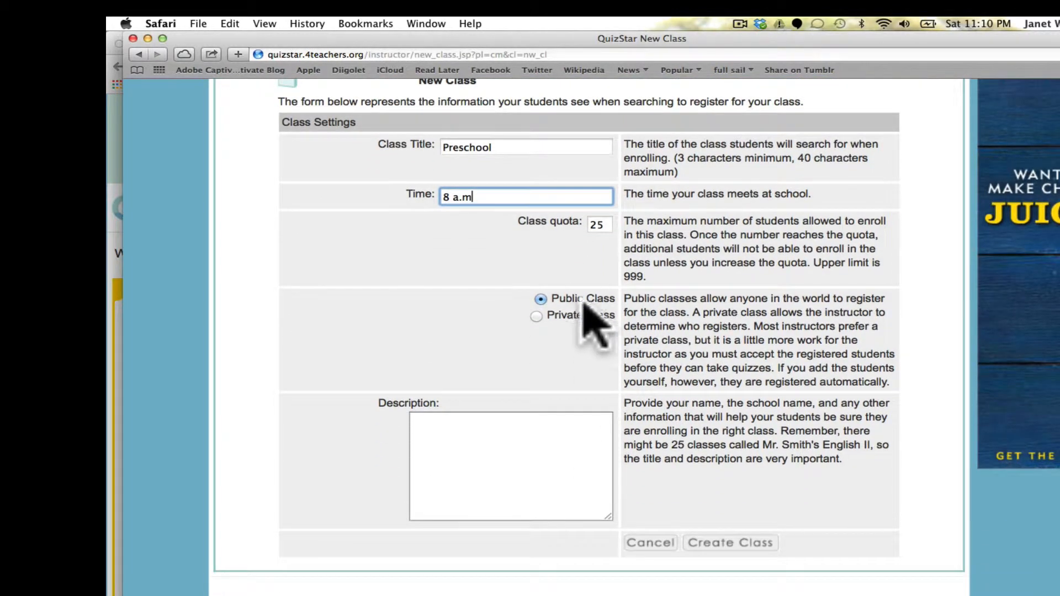
Make the class private, describe it as 'preschoolers', and create it.
click(537, 317)
click(530, 445)
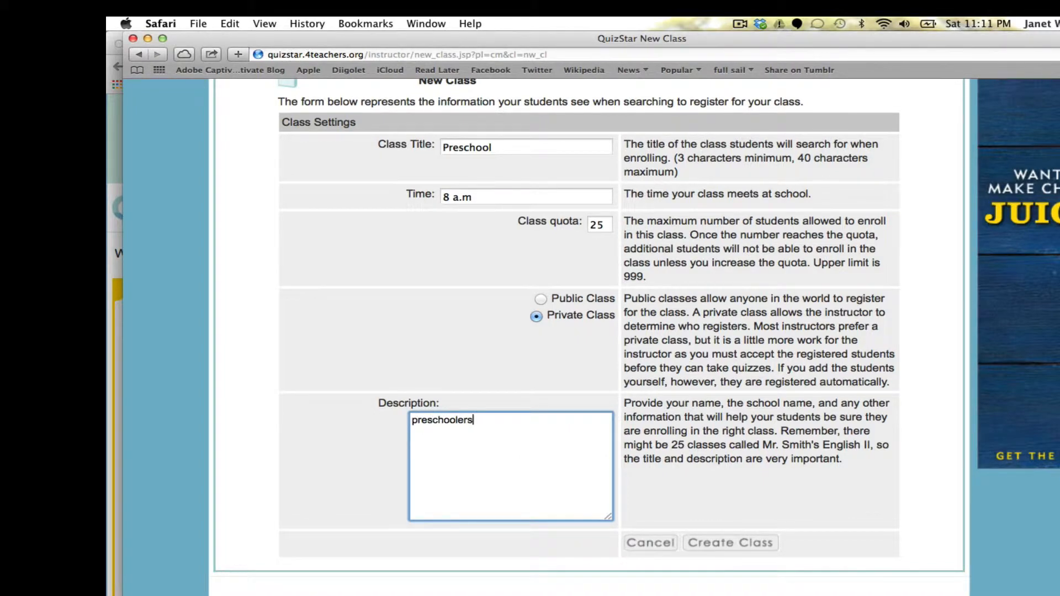
text(preschoolers)
scroll(657, 442, down, 1)
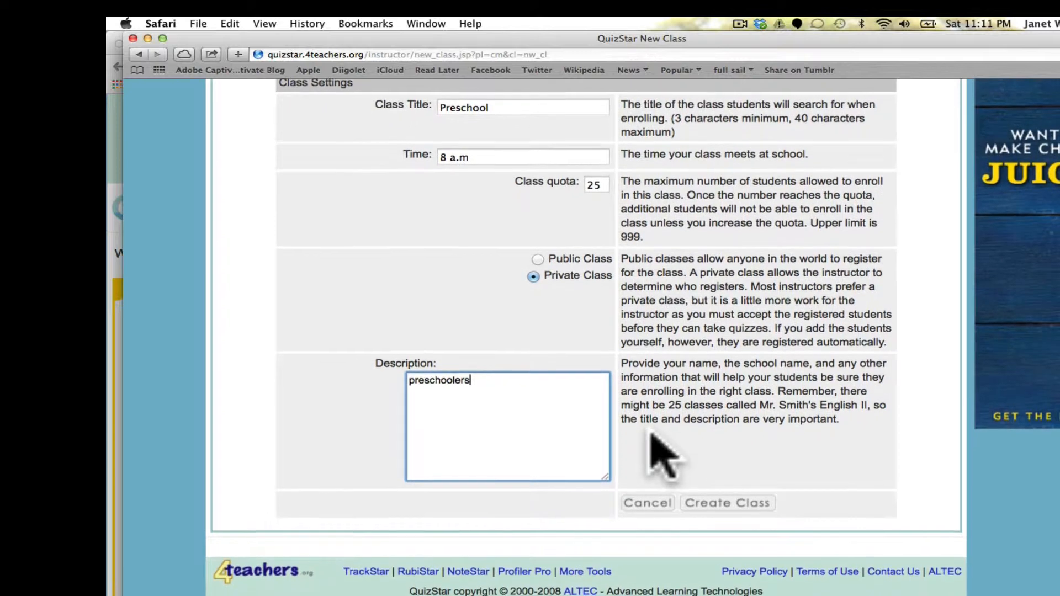
click(712, 511)
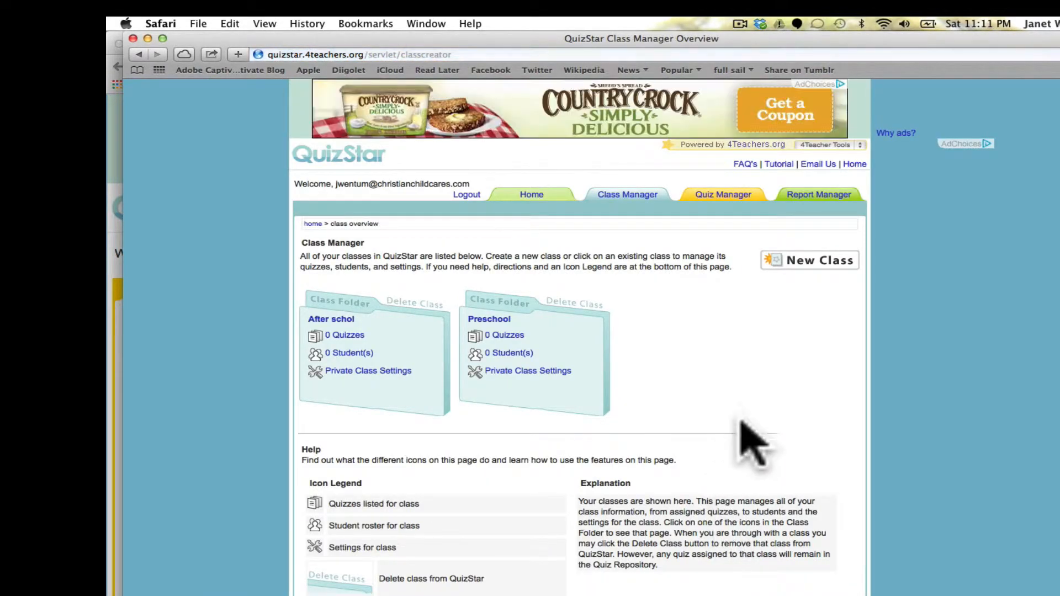
Open the Preschool class's 0 Student(s) roster link.
scroll(747, 408, up, 3)
scroll(747, 409, down, 3)
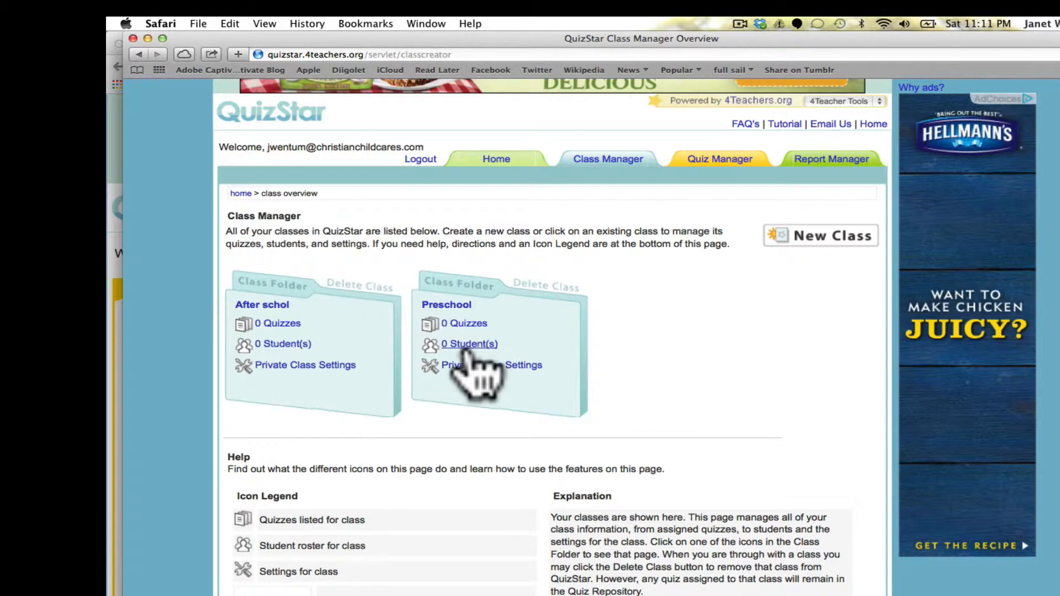
click(469, 345)
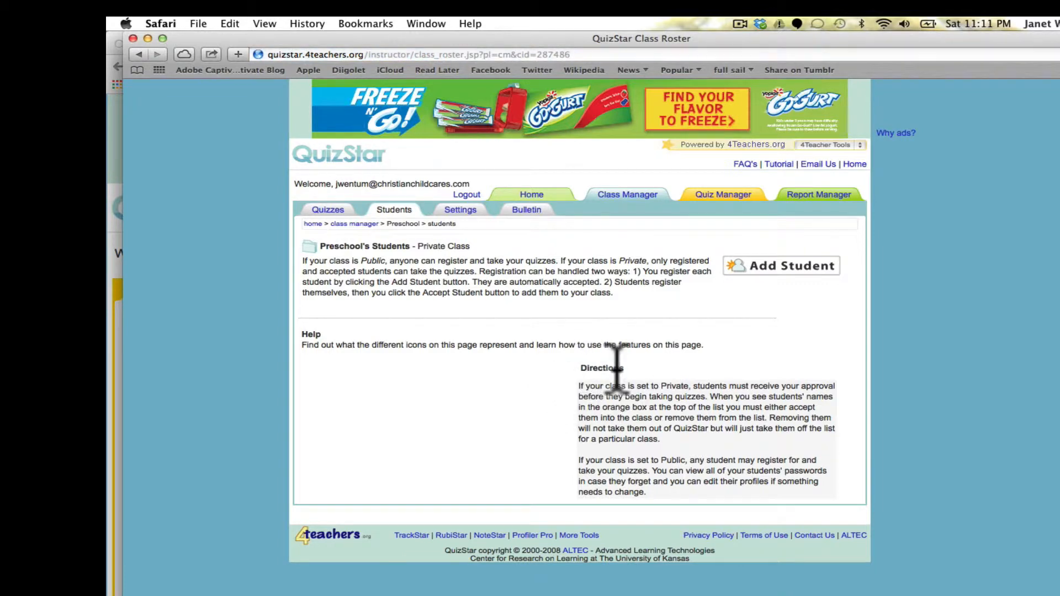
Choose Add New Student to Class Roster and fill in the student's first and last name.
click(806, 268)
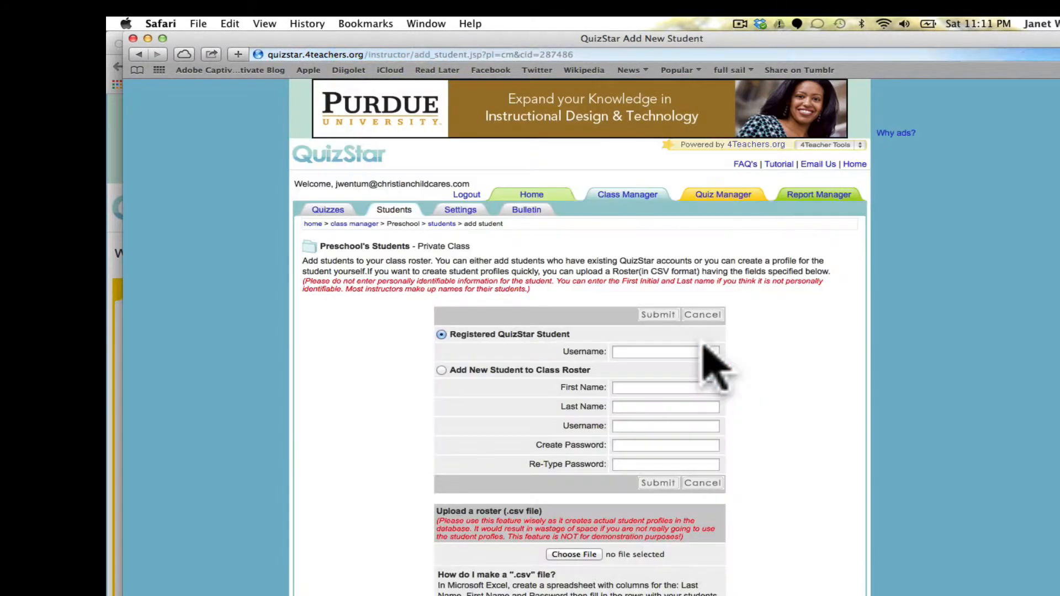
scroll(700, 342, up, 5)
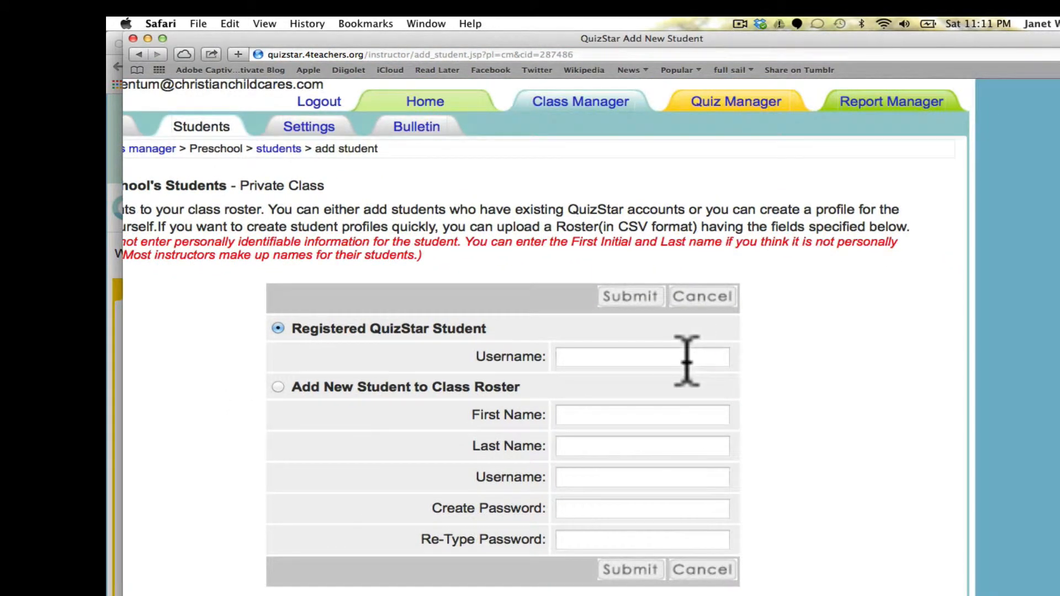
click(687, 360)
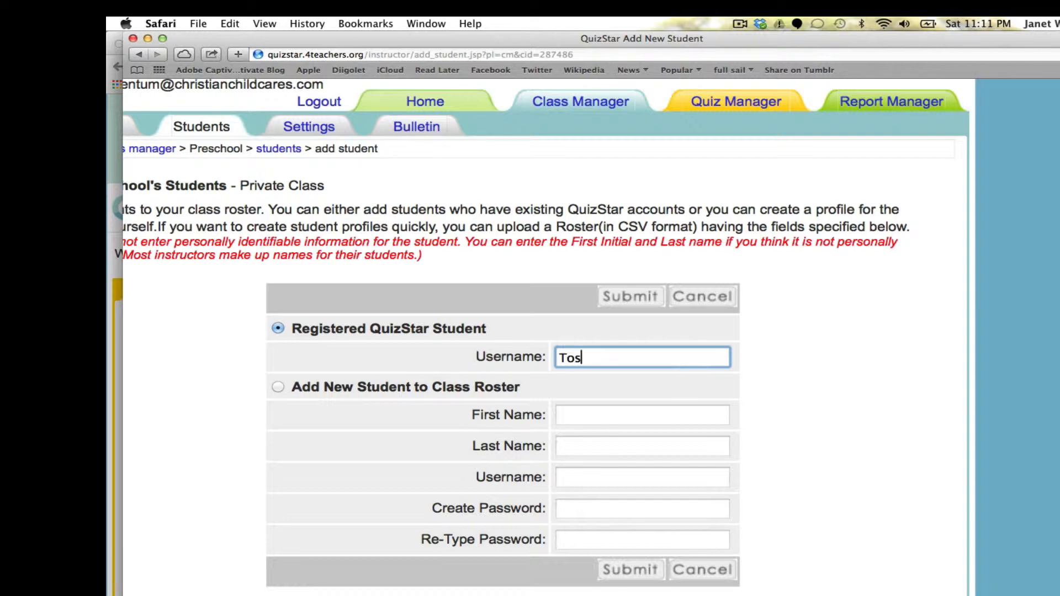
click(682, 416)
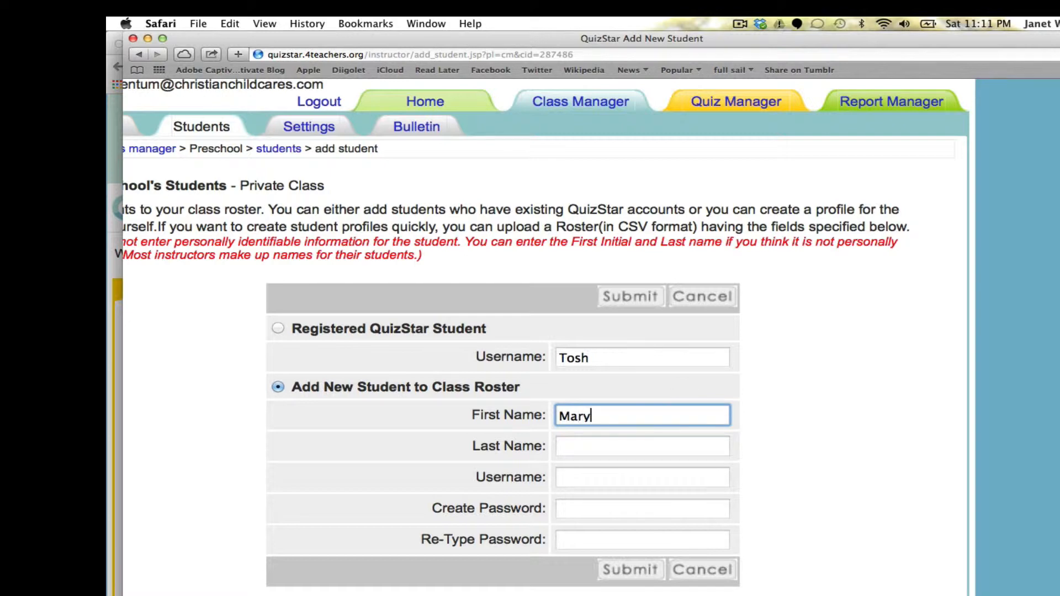
click(694, 457)
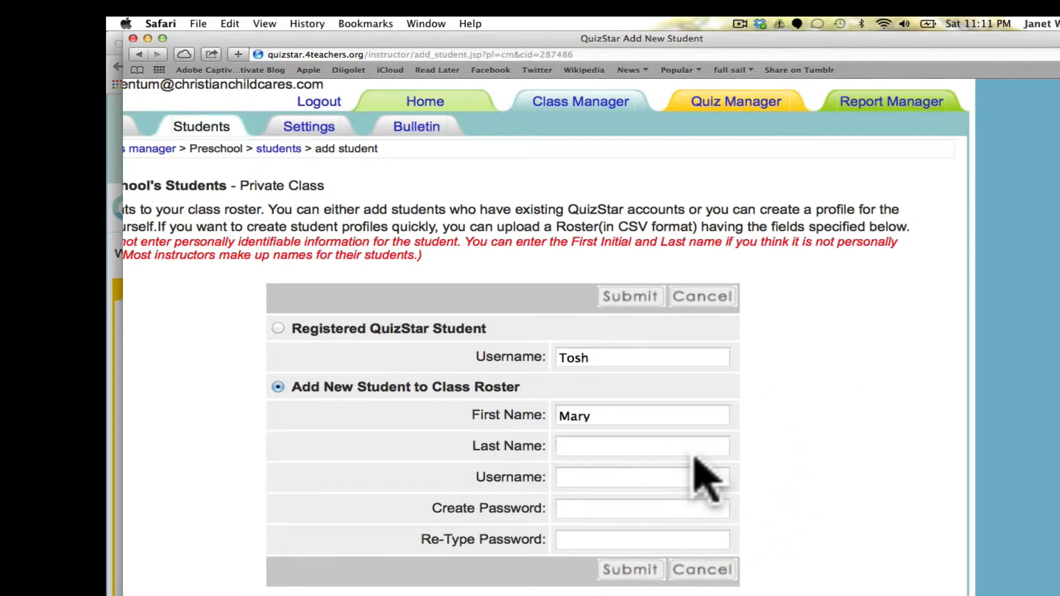
click(697, 450)
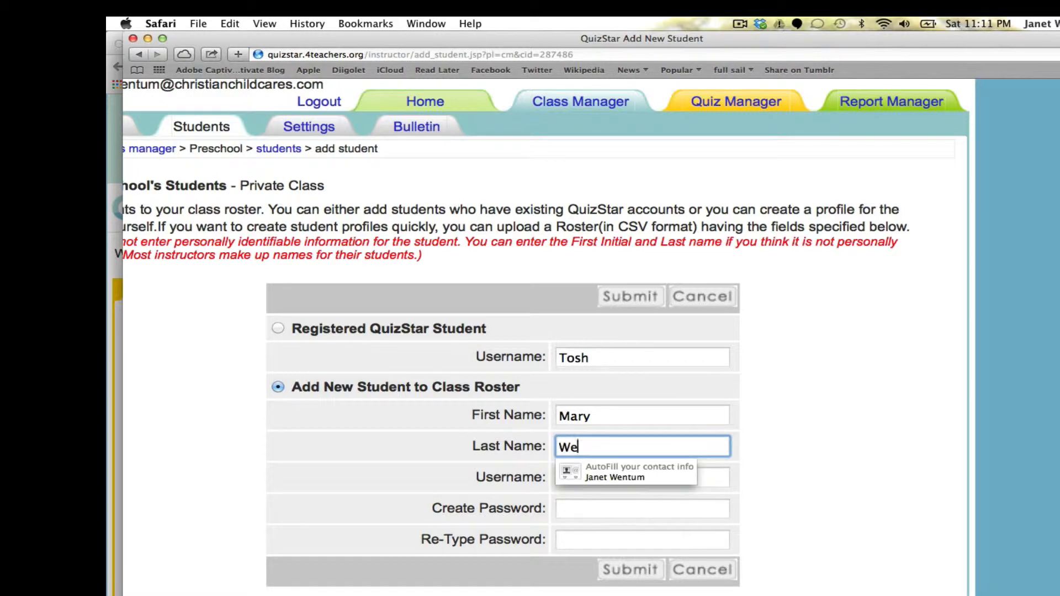
Enter the student's username and matching passwords, then submit them to the roster.
click(620, 508)
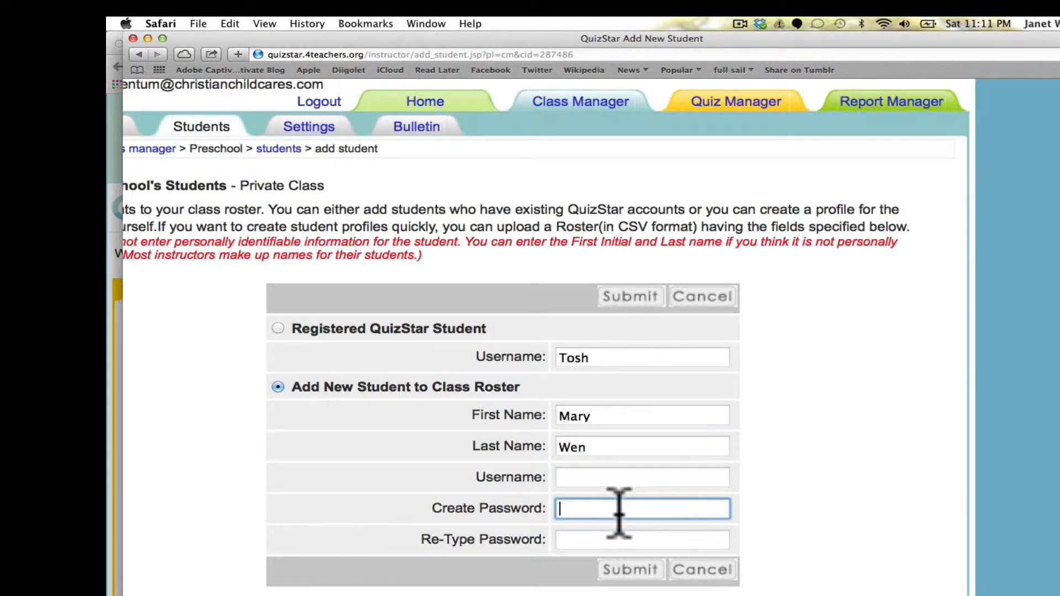
click(625, 478)
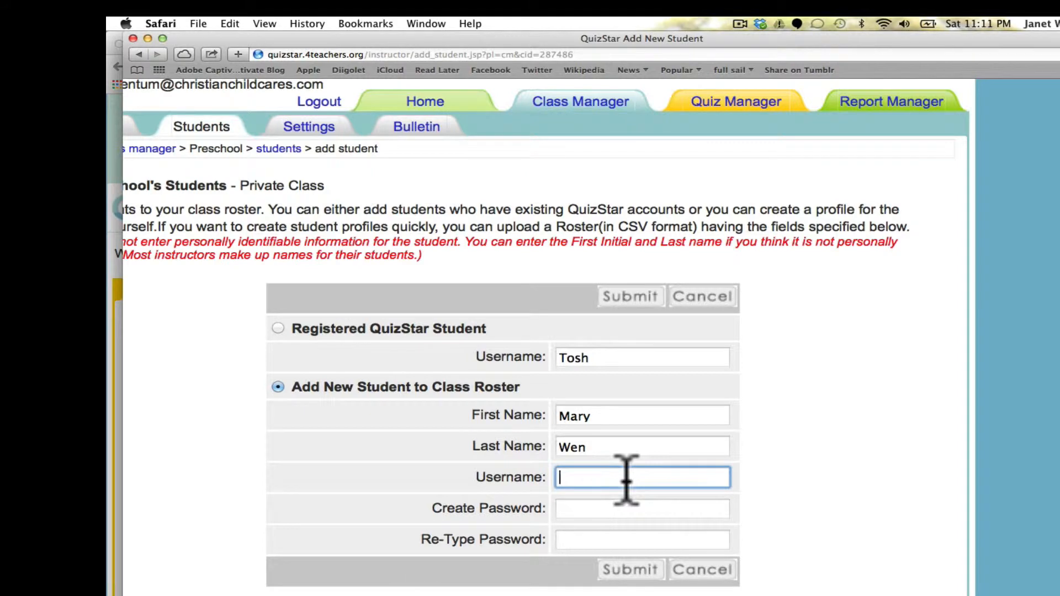
text(Tosh)
scroll(608, 425, down, 3)
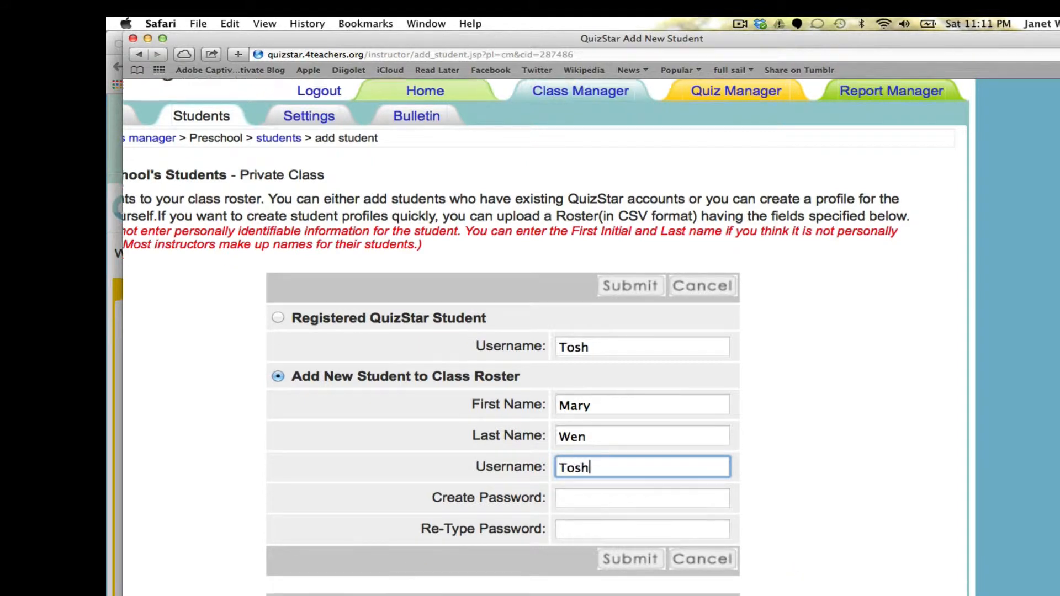
click(608, 407)
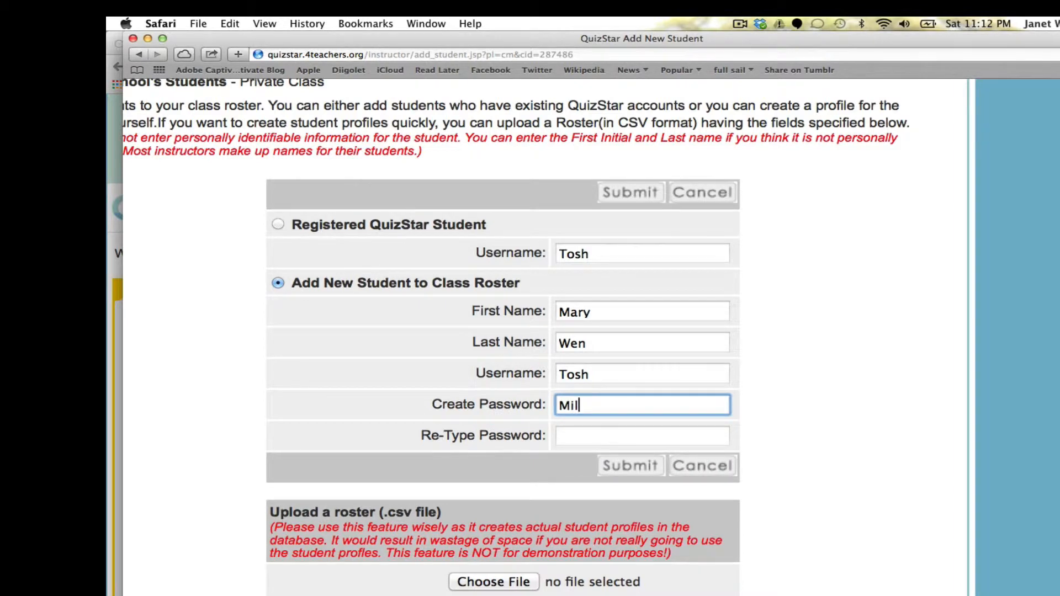
click(603, 434)
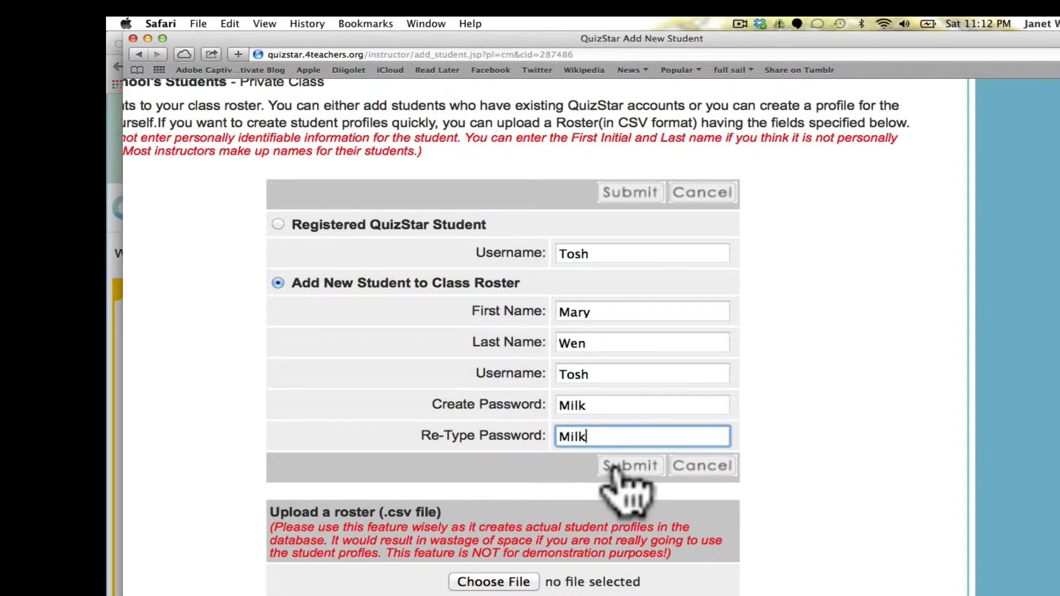
click(615, 468)
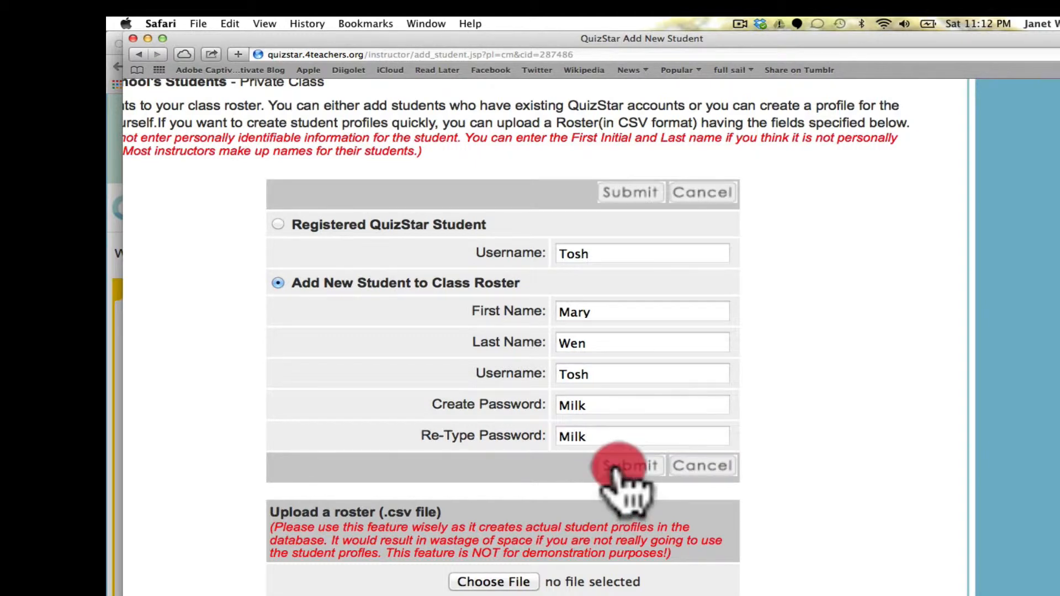
scroll(611, 499, down, 5)
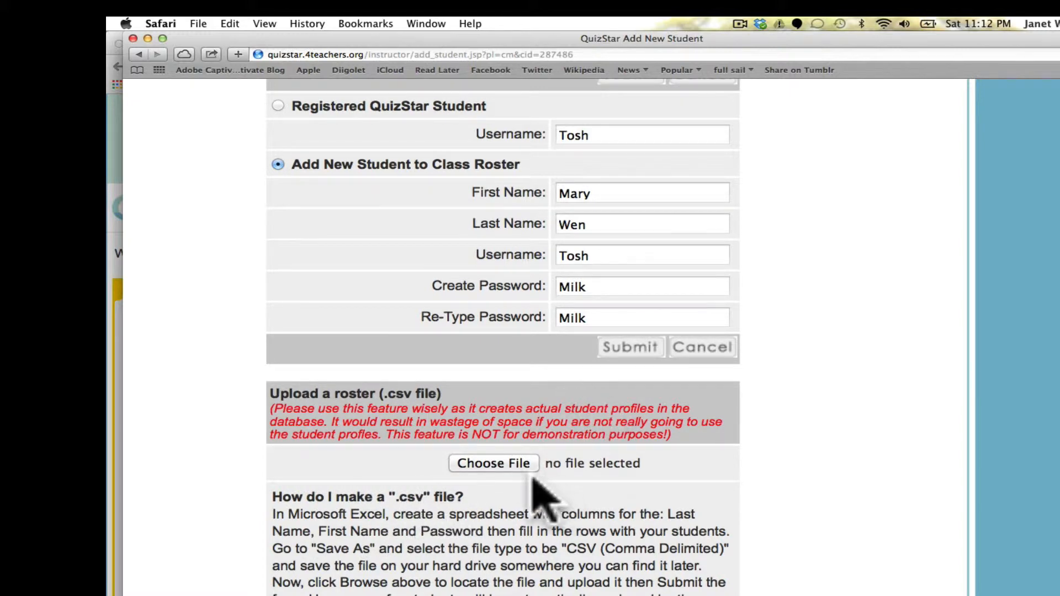
click(629, 349)
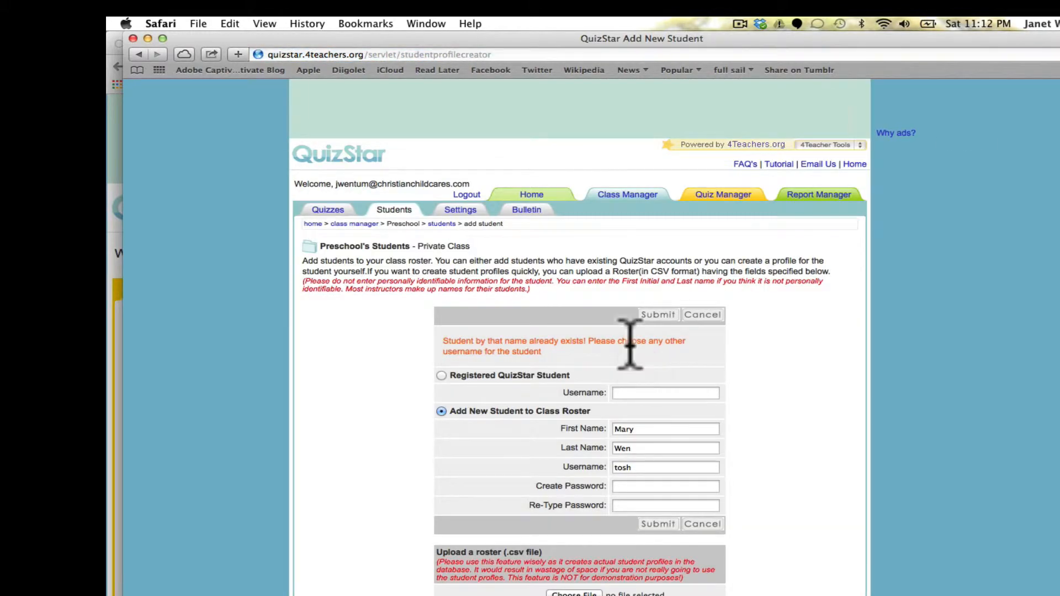
Change the student's username to an unused one by appending '2'.
scroll(645, 346, up, 5)
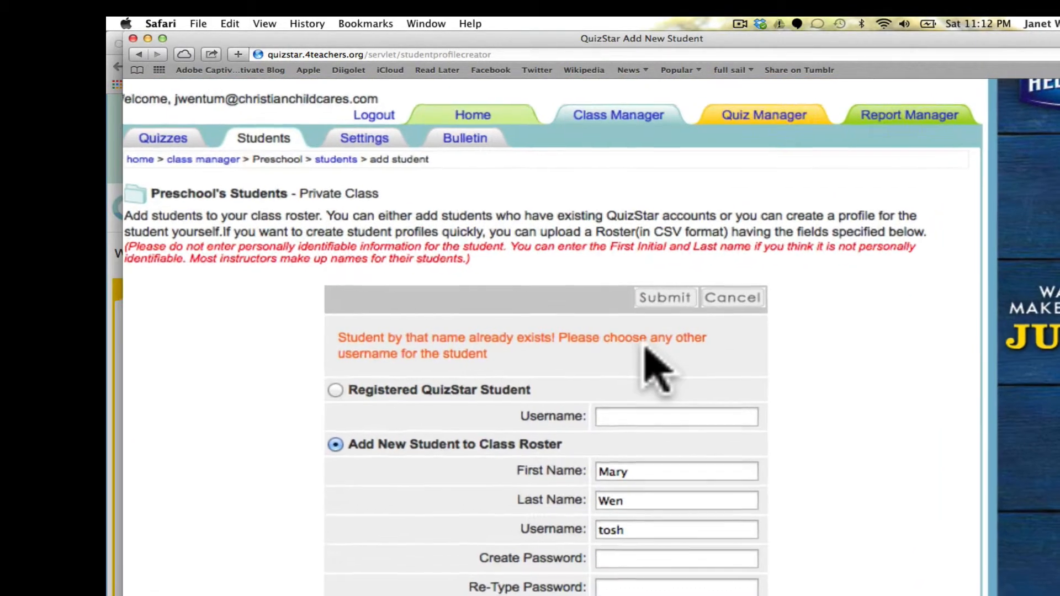
scroll(605, 353, down, 1)
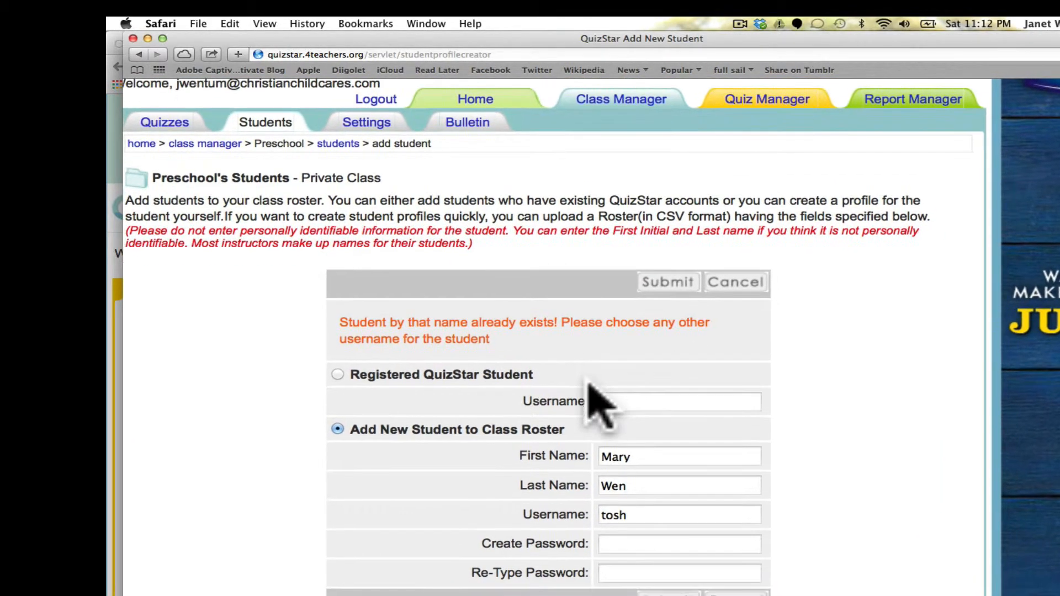
scroll(608, 359, down, 2)
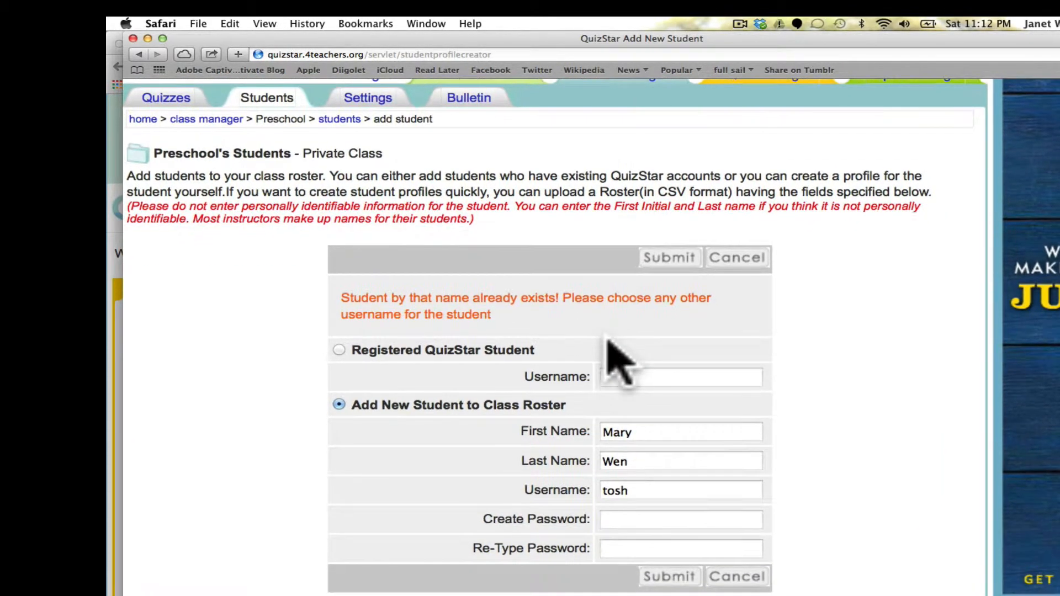
scroll(491, 403, down, 5)
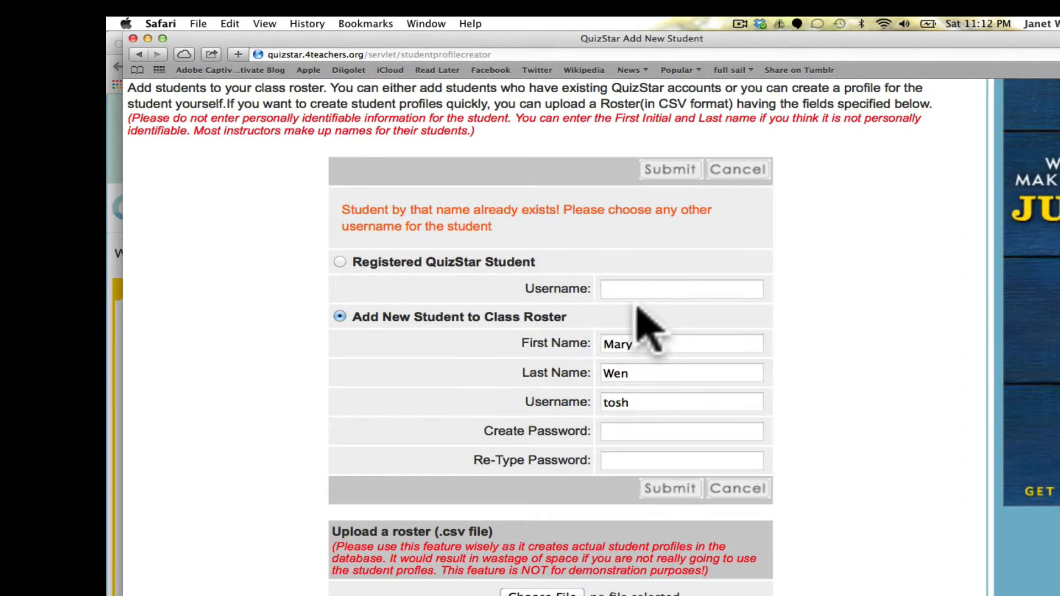
scroll(643, 312, up, 5)
scroll(640, 317, down, 3)
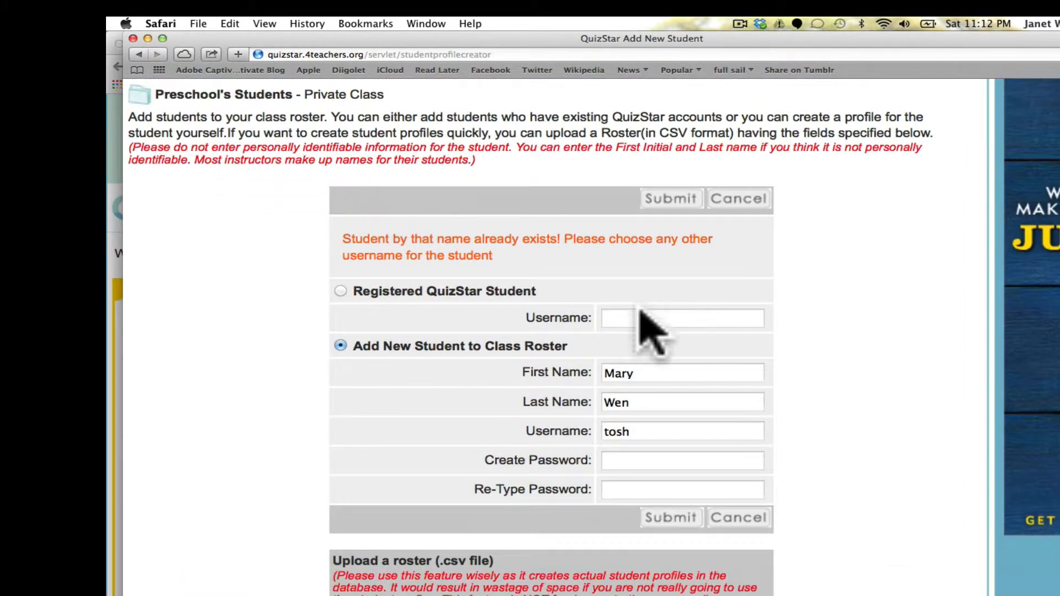
click(644, 307)
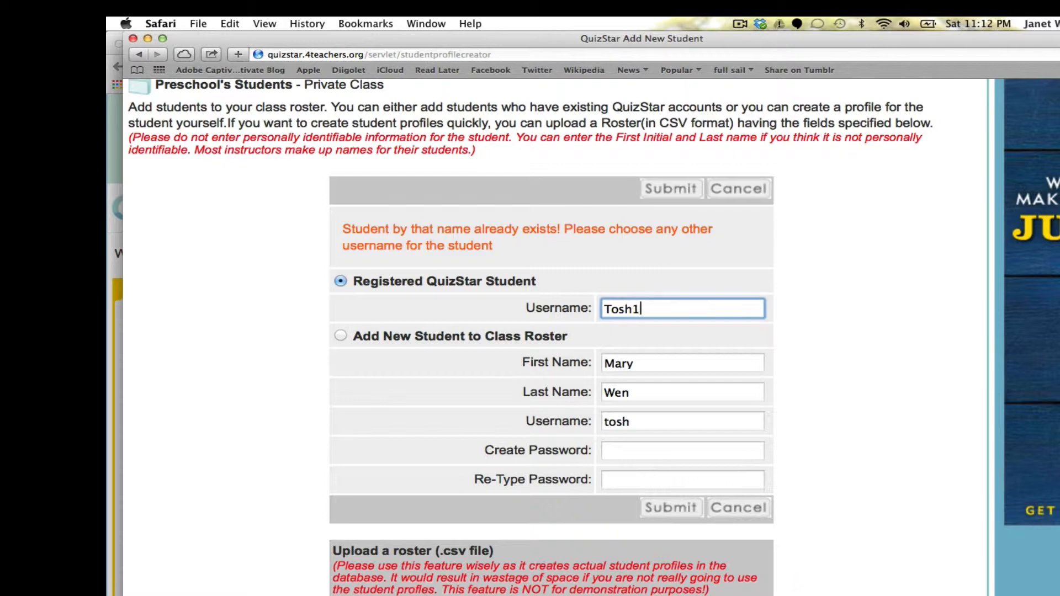
click(643, 424)
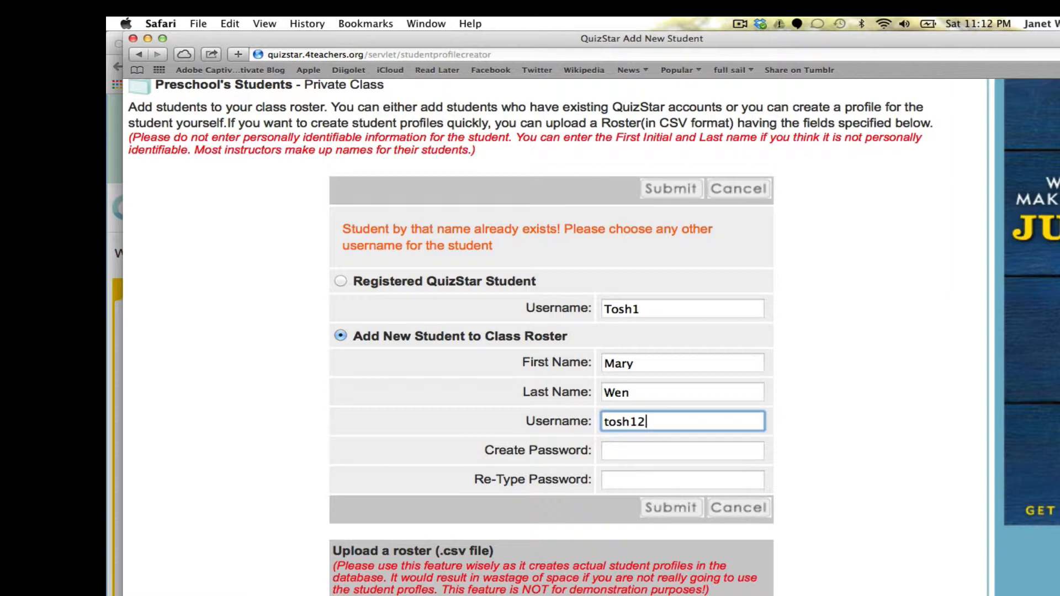
click(671, 310)
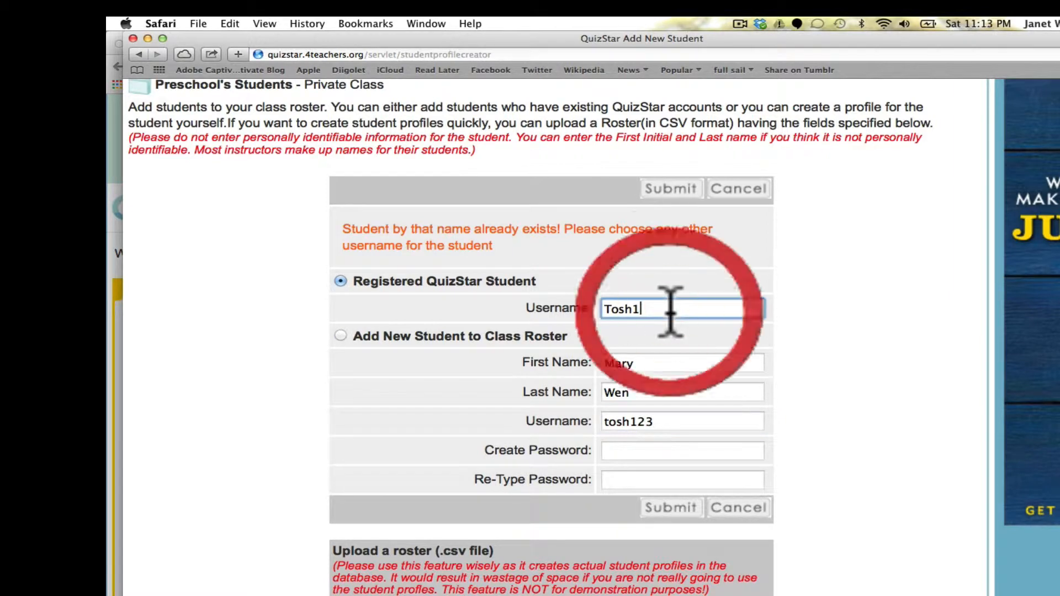
text(23)
Re-enter the password in both password fields and resubmit the student.
click(645, 450)
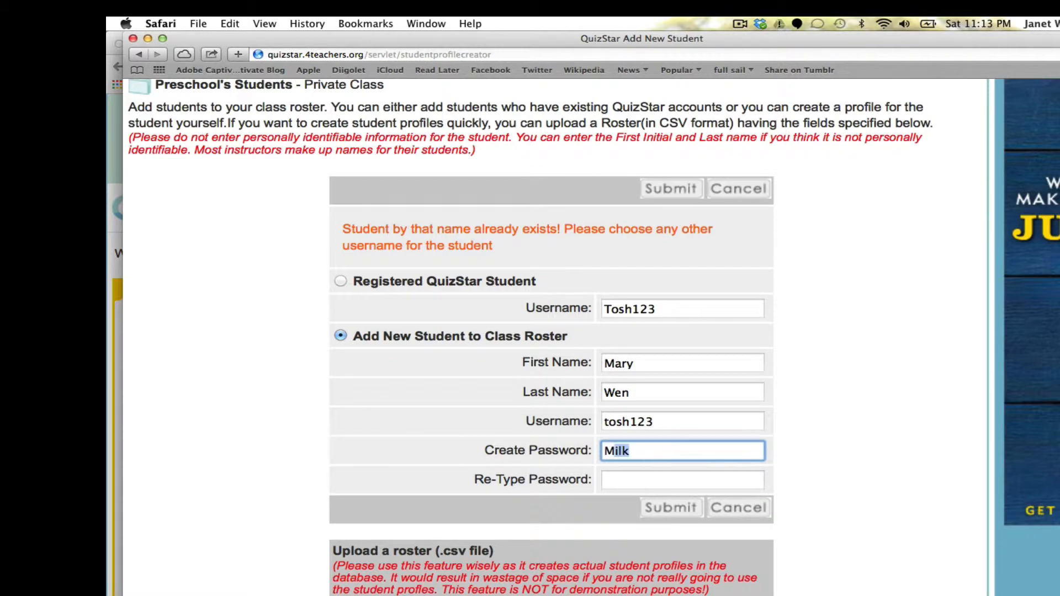
text(M)
key(Tab)
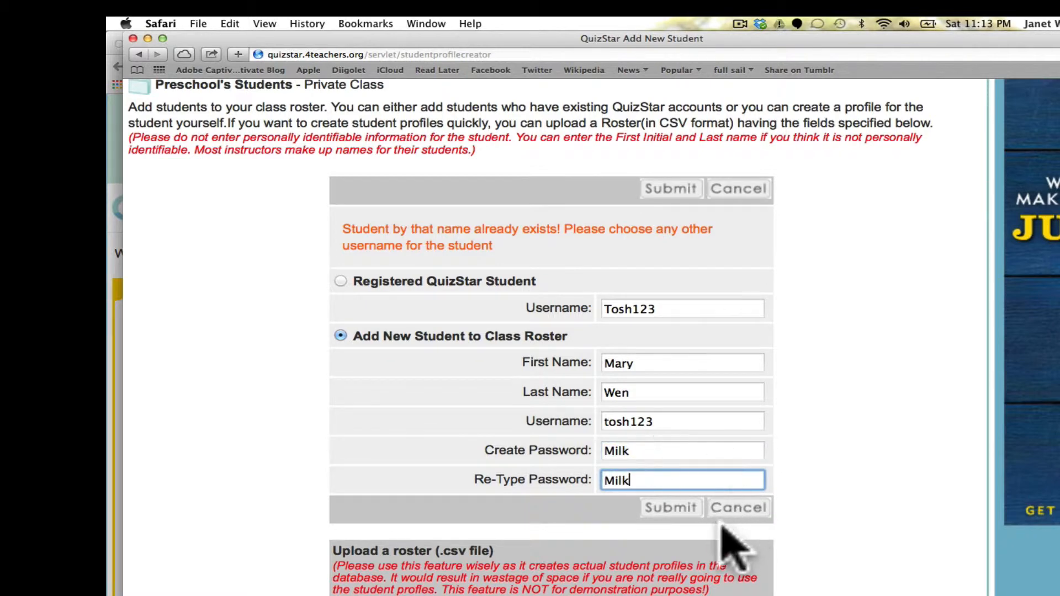
click(670, 507)
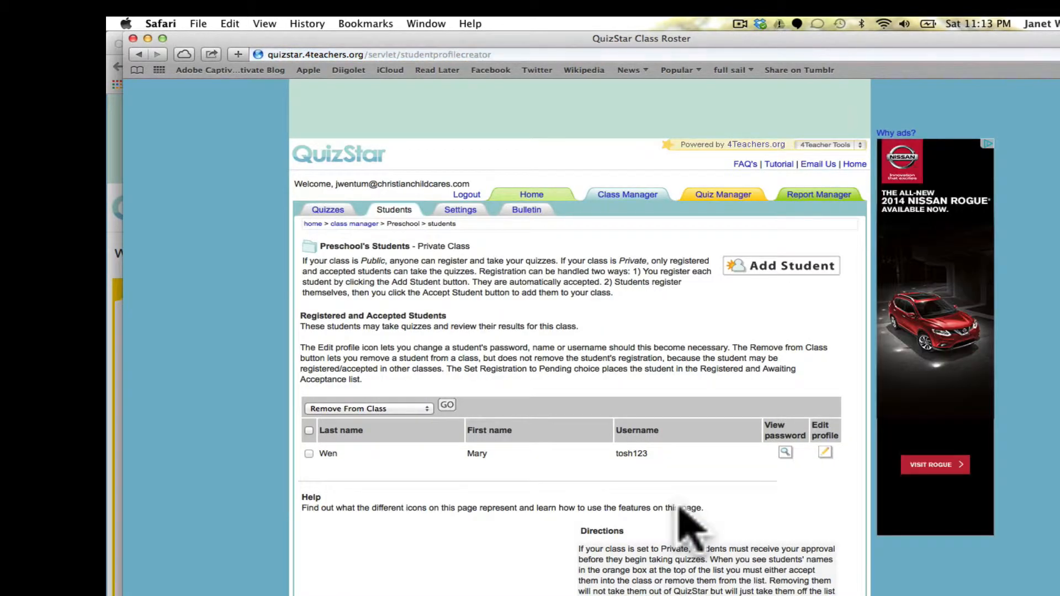
Confirm the new student is on the Preschool roster, then go to Quiz Manager.
scroll(618, 407, up, 3)
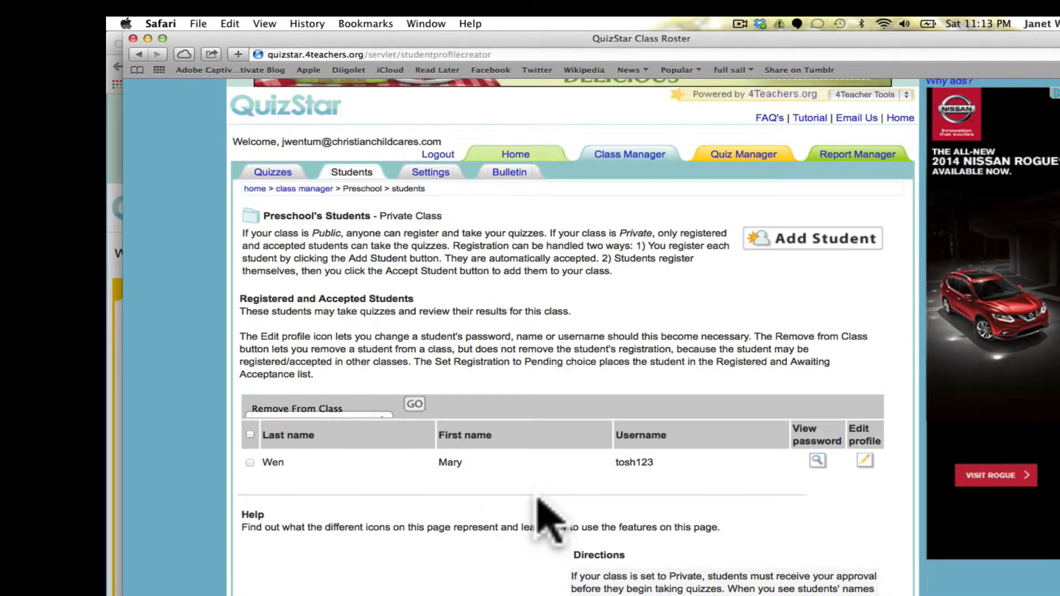
scroll(541, 514, down, 5)
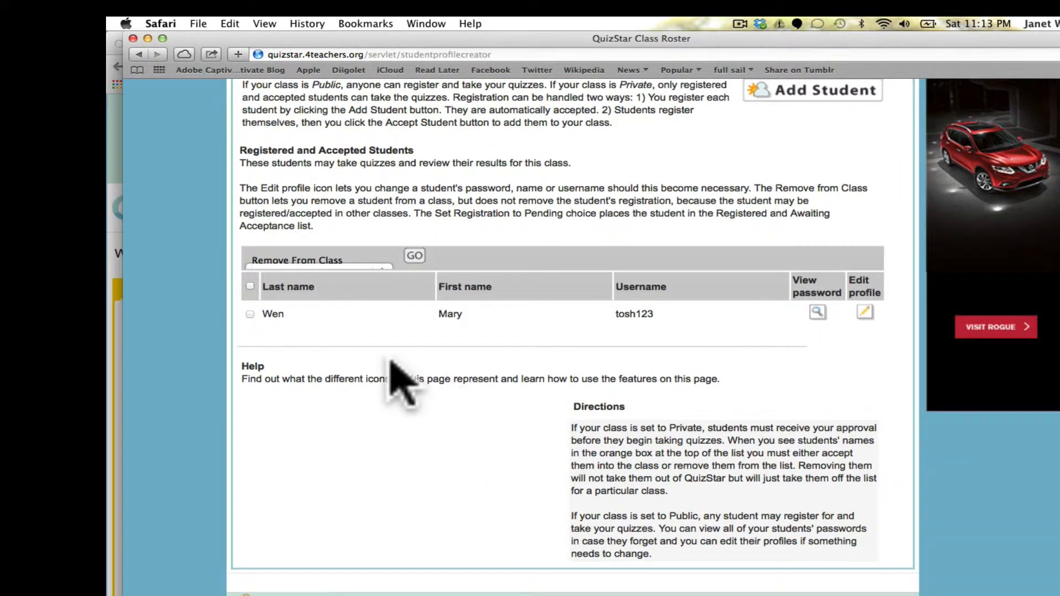
scroll(746, 336, down, 1)
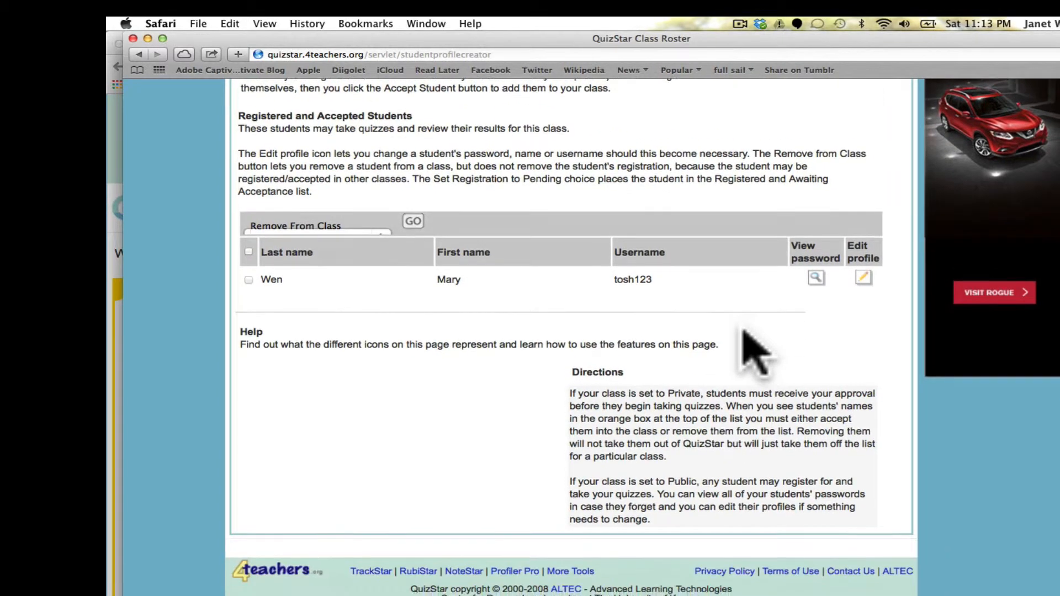
scroll(745, 337, up, 6)
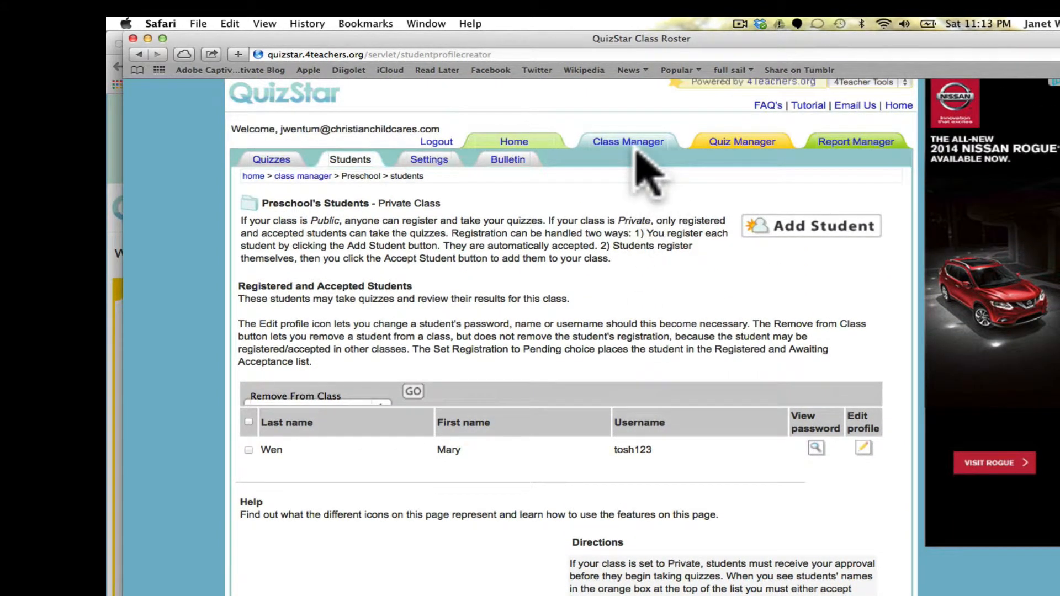
click(740, 147)
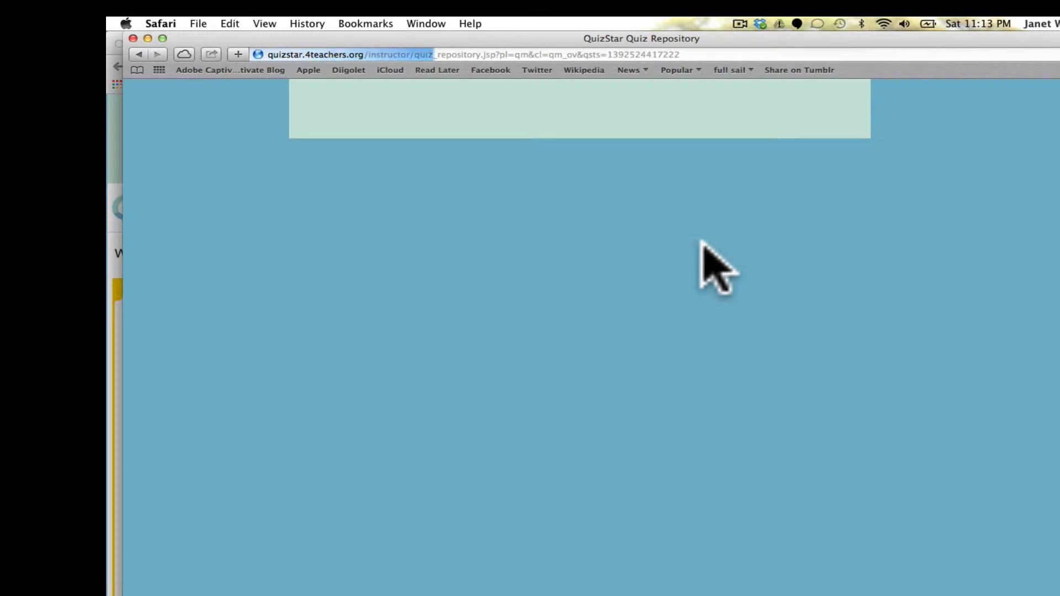
Start a new quiz from the Quiz Repository, which lists only 'English'.
scroll(704, 247, up, 5)
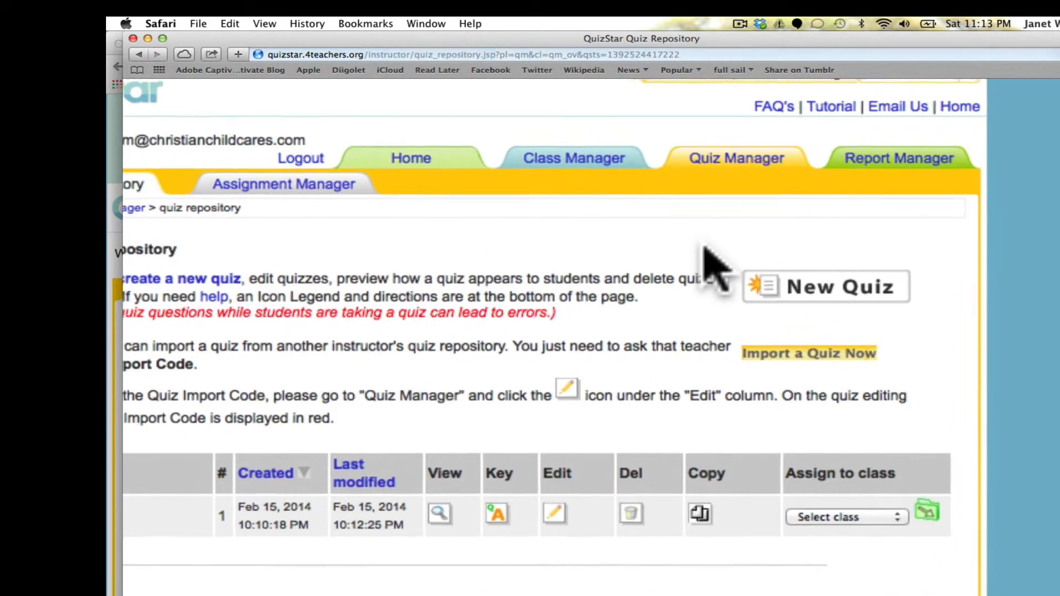
scroll(704, 247, down, 3)
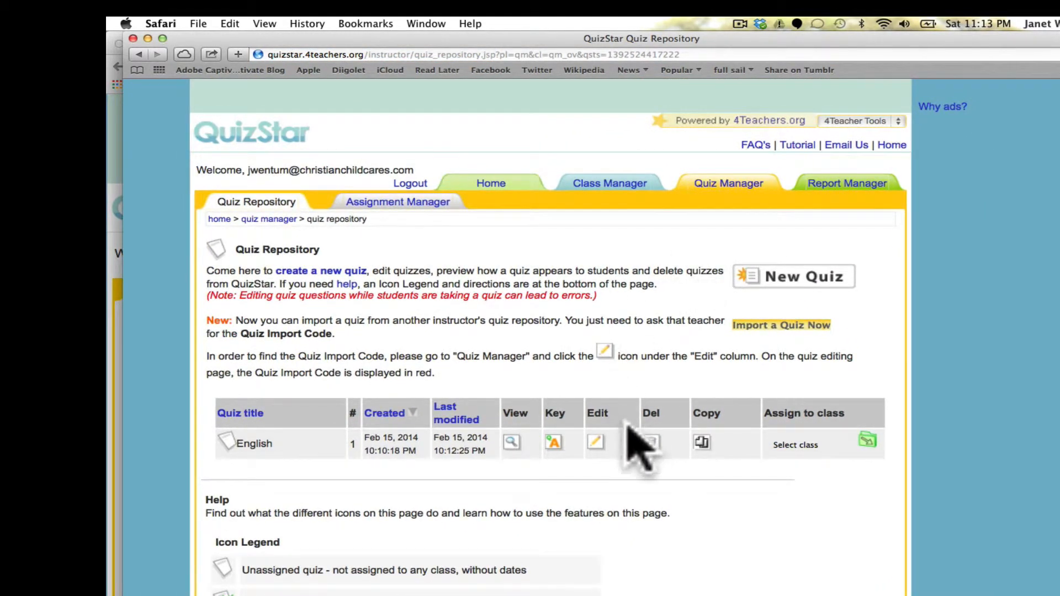
scroll(627, 483, down, 2)
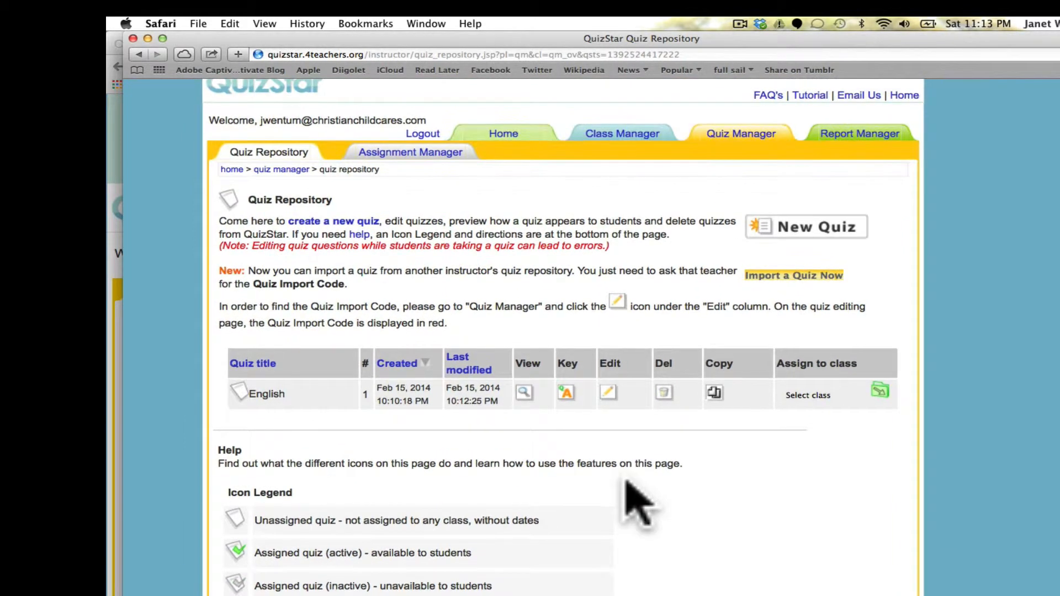
click(799, 226)
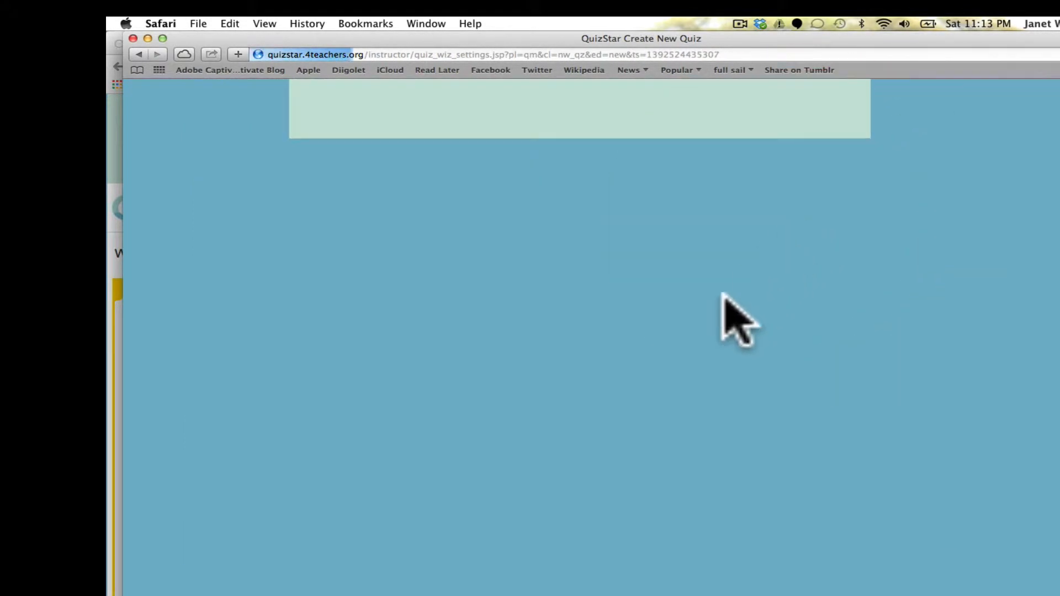
Enter 'Math' as the quiz title and 'Answer all questions.' as its instructions.
scroll(732, 337, up, 2)
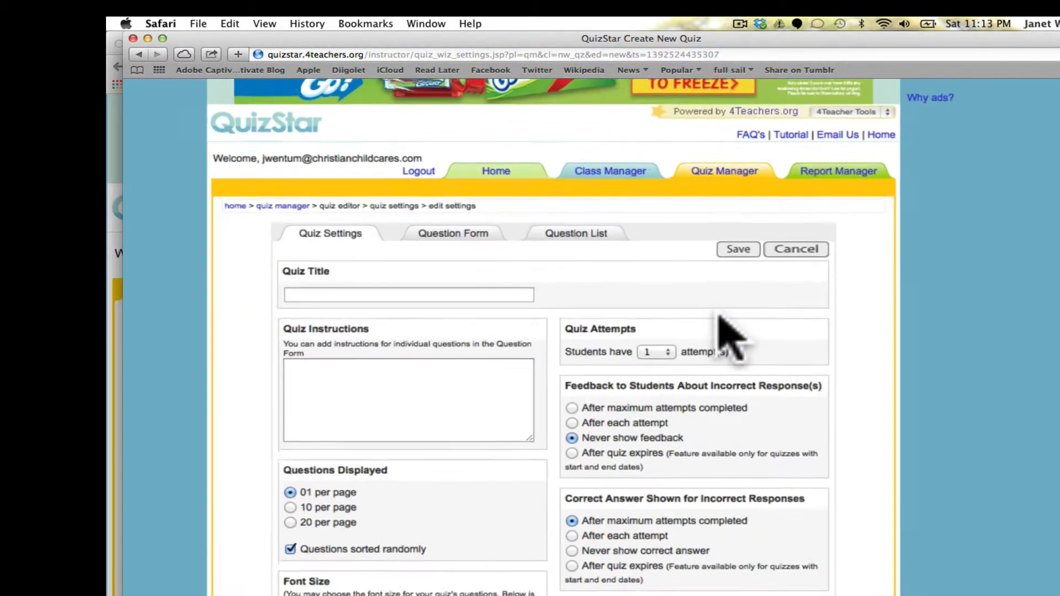
scroll(732, 336, up, 1)
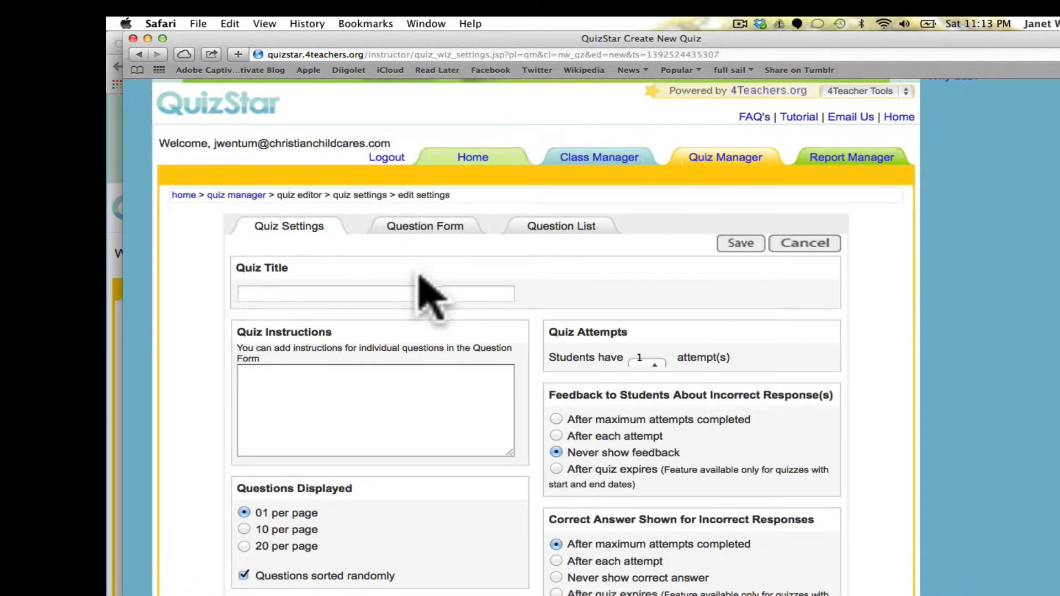
click(414, 294)
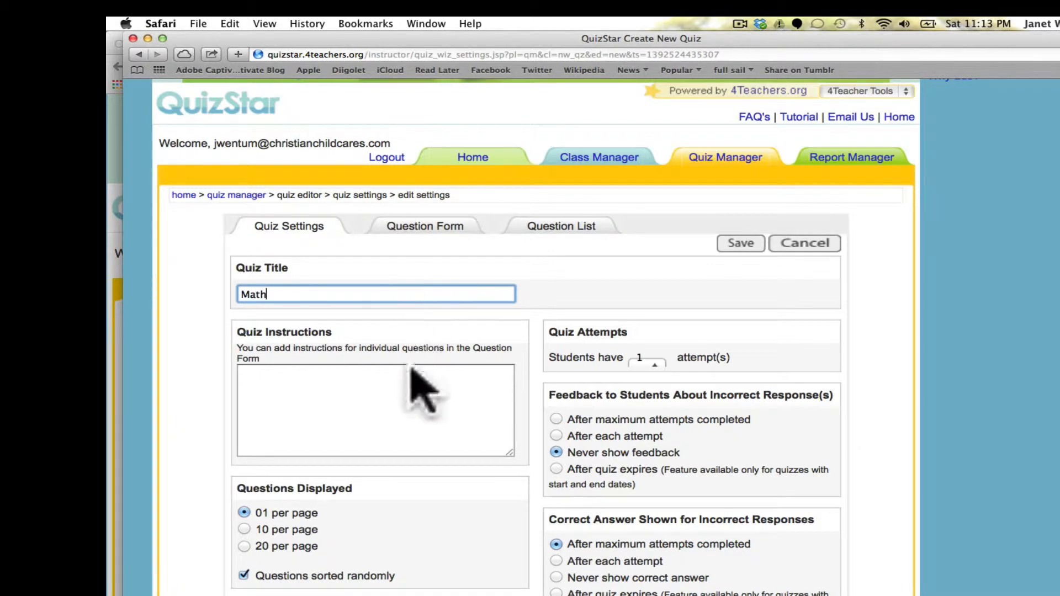
click(417, 388)
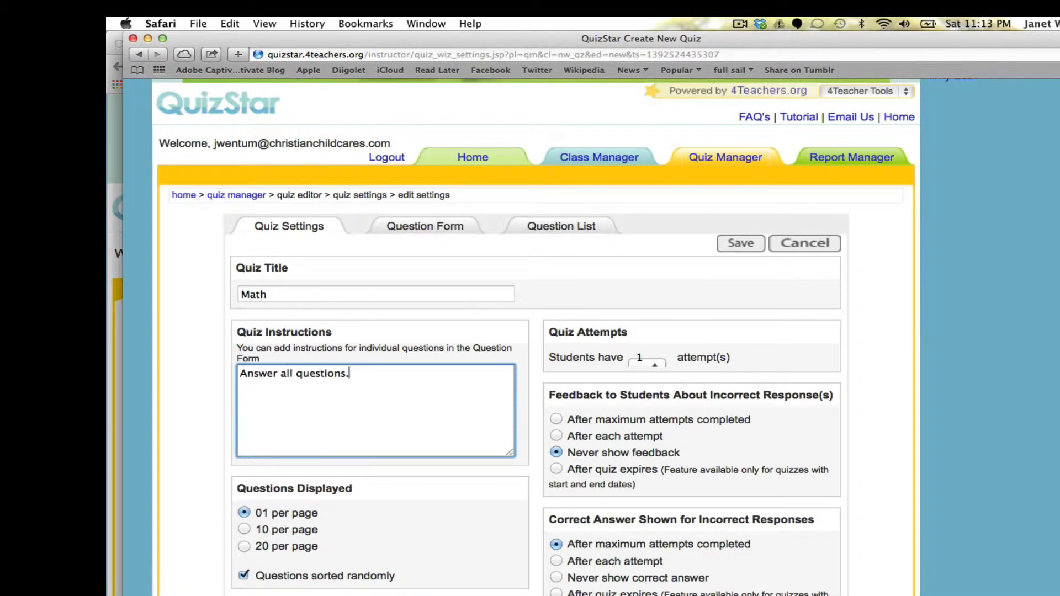
scroll(390, 403, down, 5)
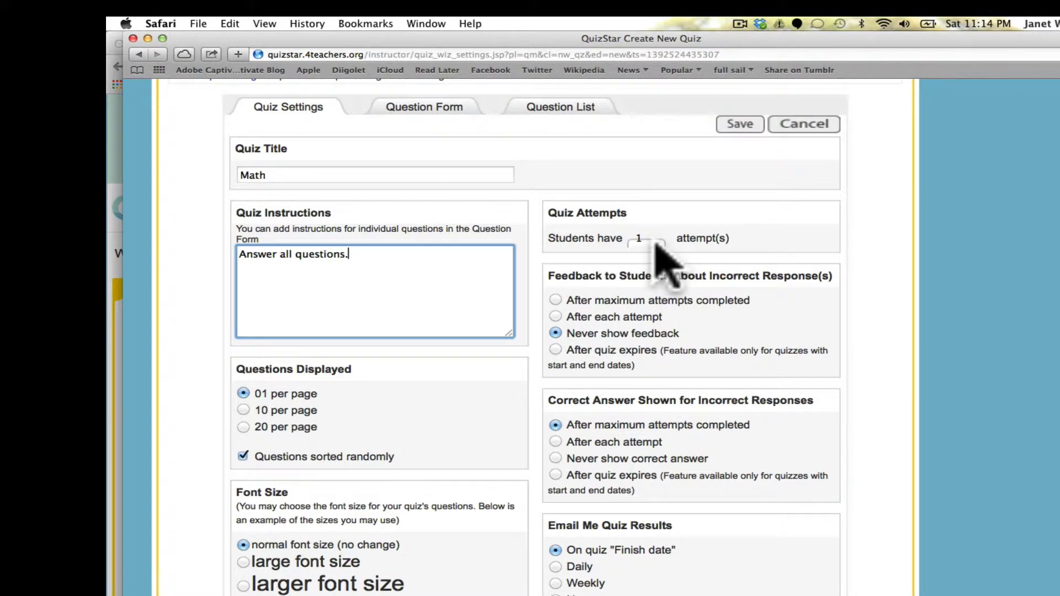
Allow 4 attempts and give feedback after maximum attempts are completed.
click(652, 242)
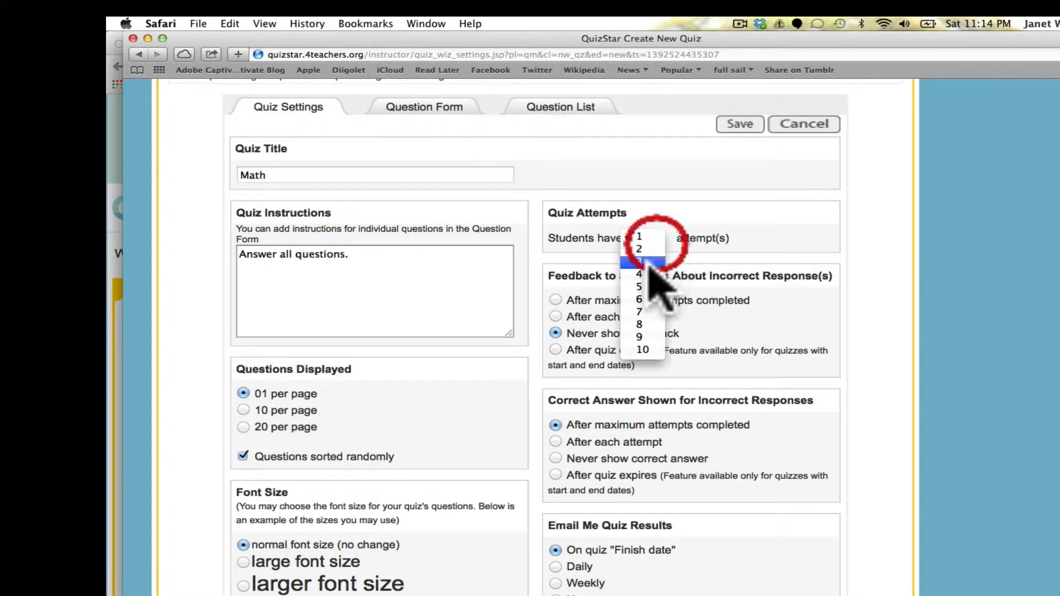
click(640, 275)
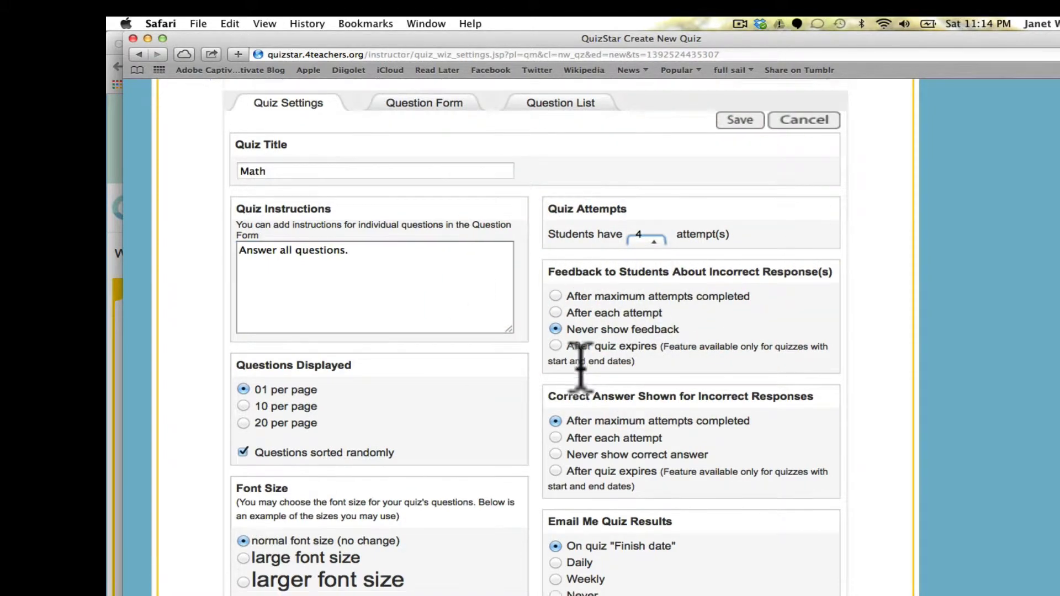
scroll(578, 354, down, 3)
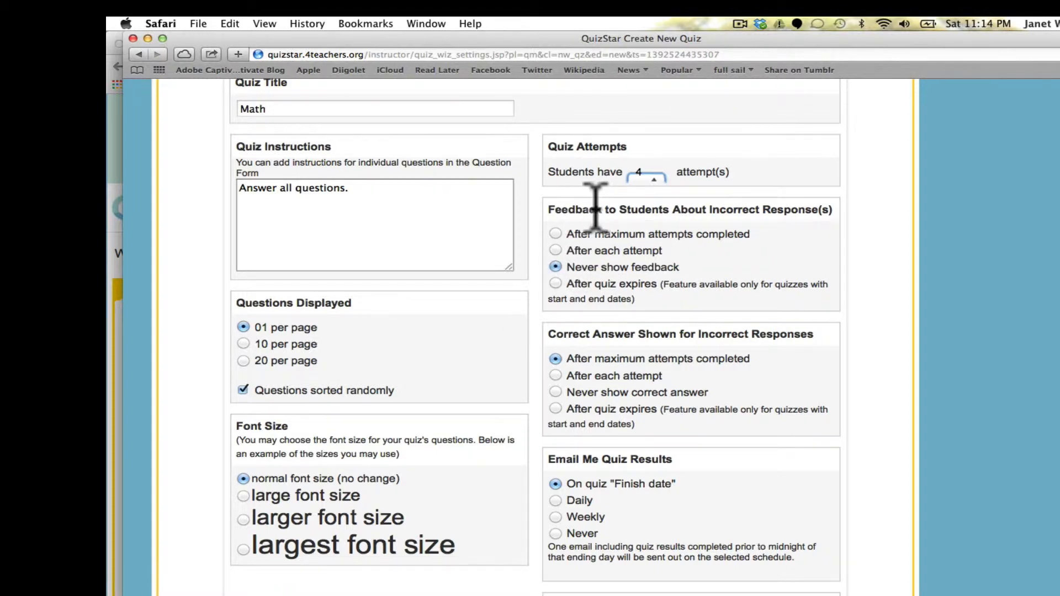
click(556, 234)
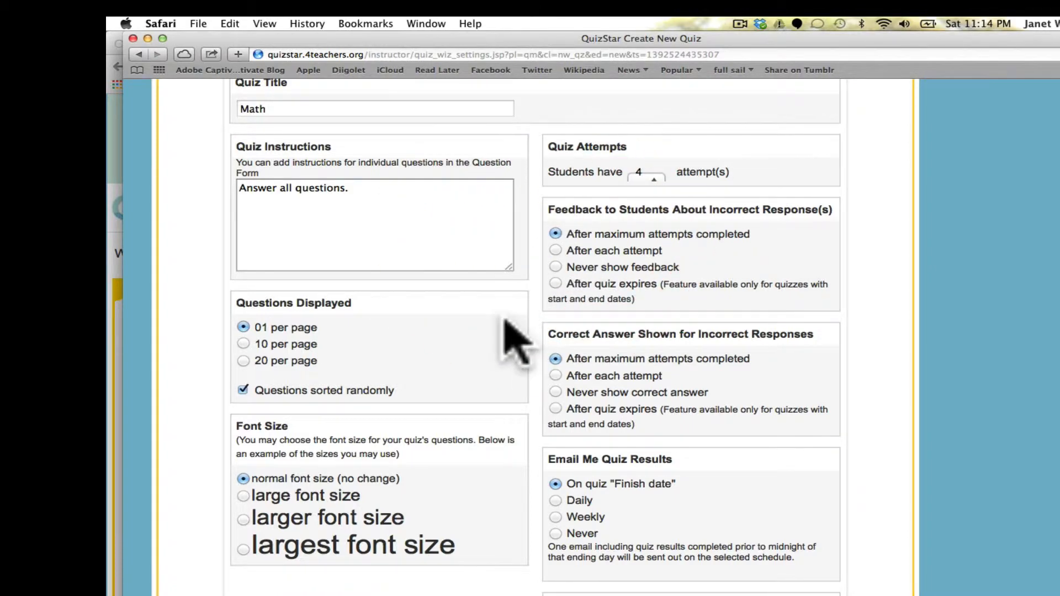
scroll(507, 328, down, 3)
scroll(514, 337, down, 1)
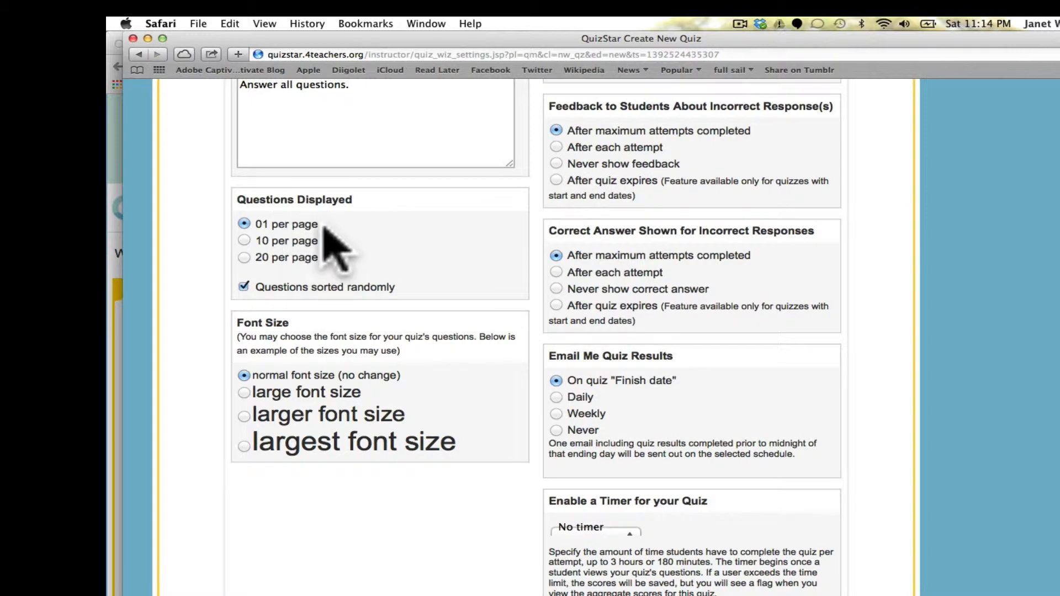
Show 20 questions per page and save the quiz settings.
click(243, 257)
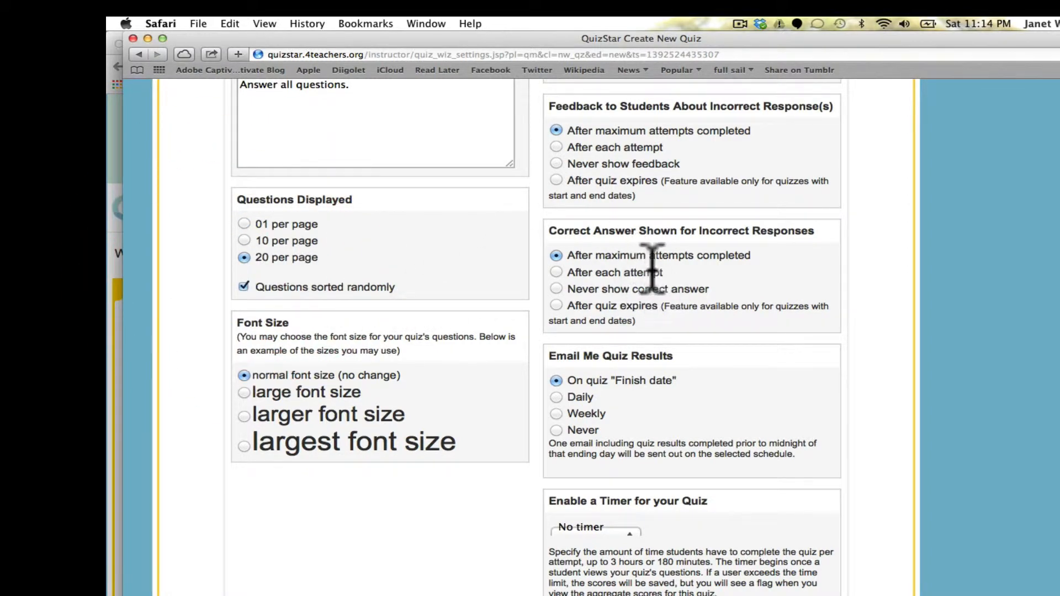
scroll(653, 267, down, 1)
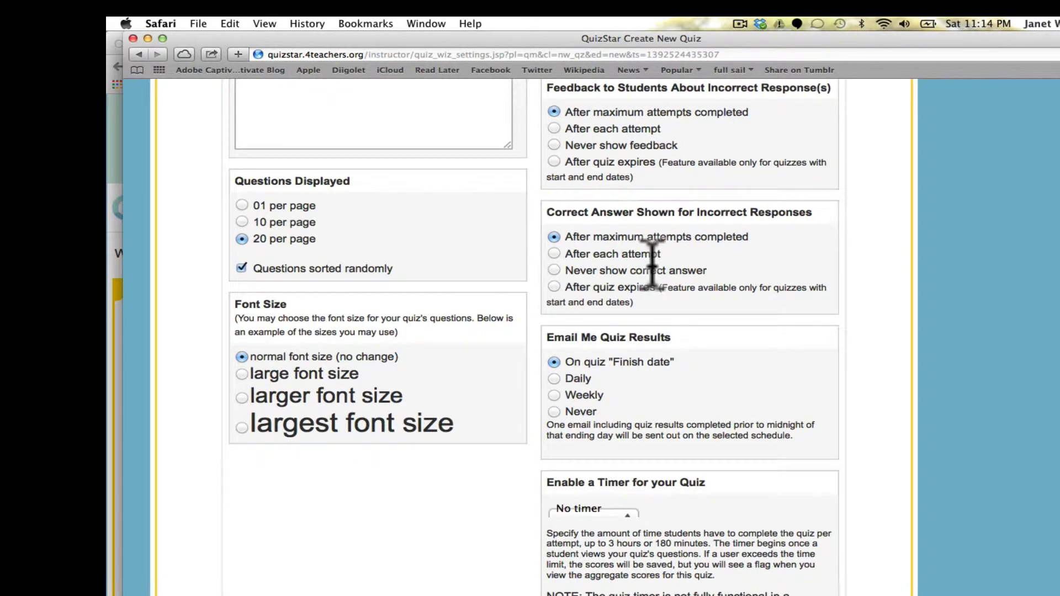
scroll(653, 266, up, 1)
scroll(653, 267, down, 2)
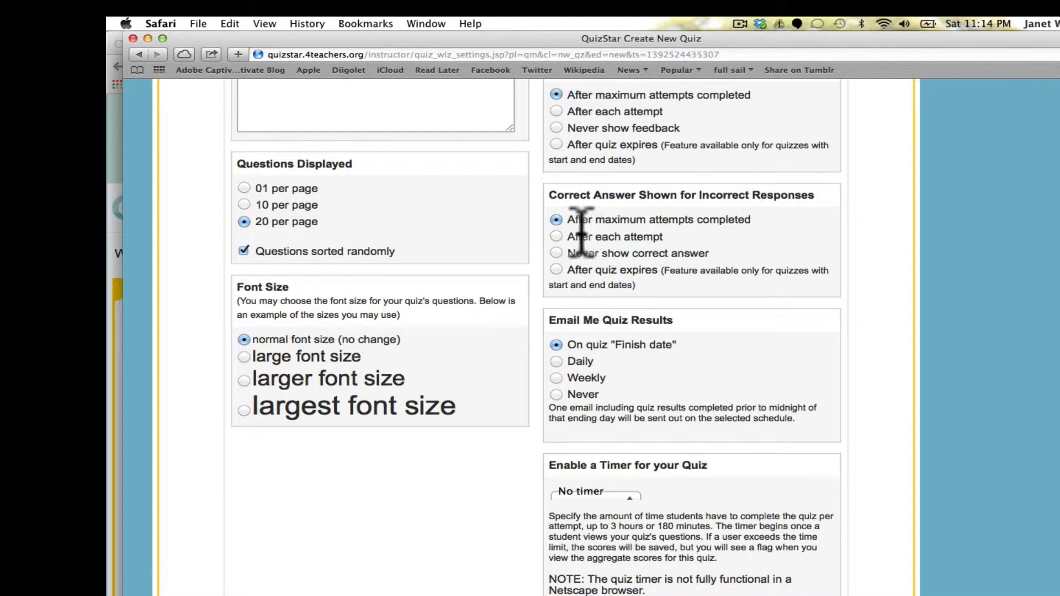
scroll(581, 232, down, 3)
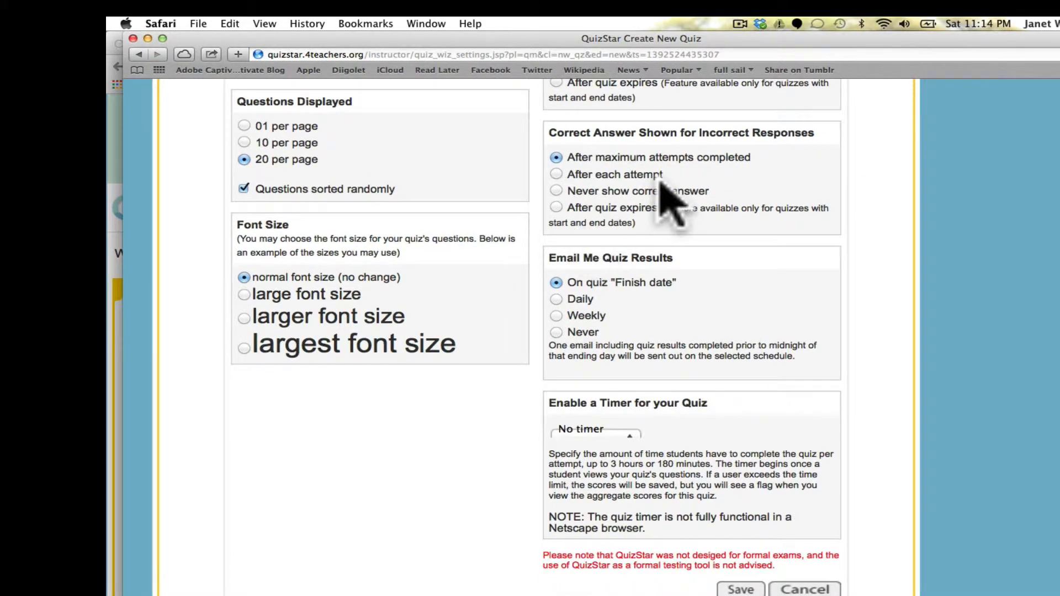
scroll(563, 138, down, 3)
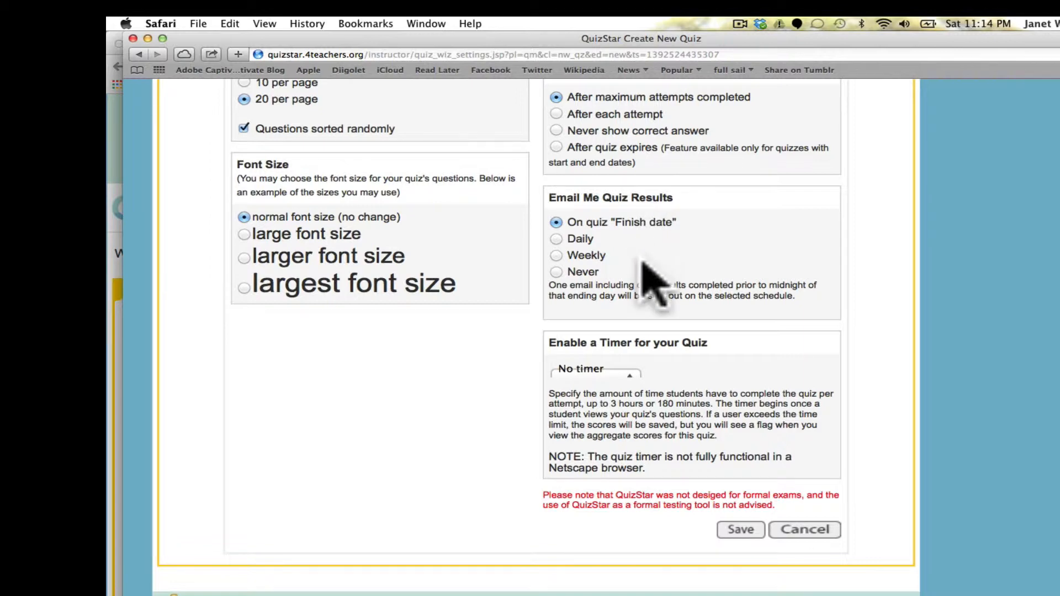
scroll(652, 243, down, 1)
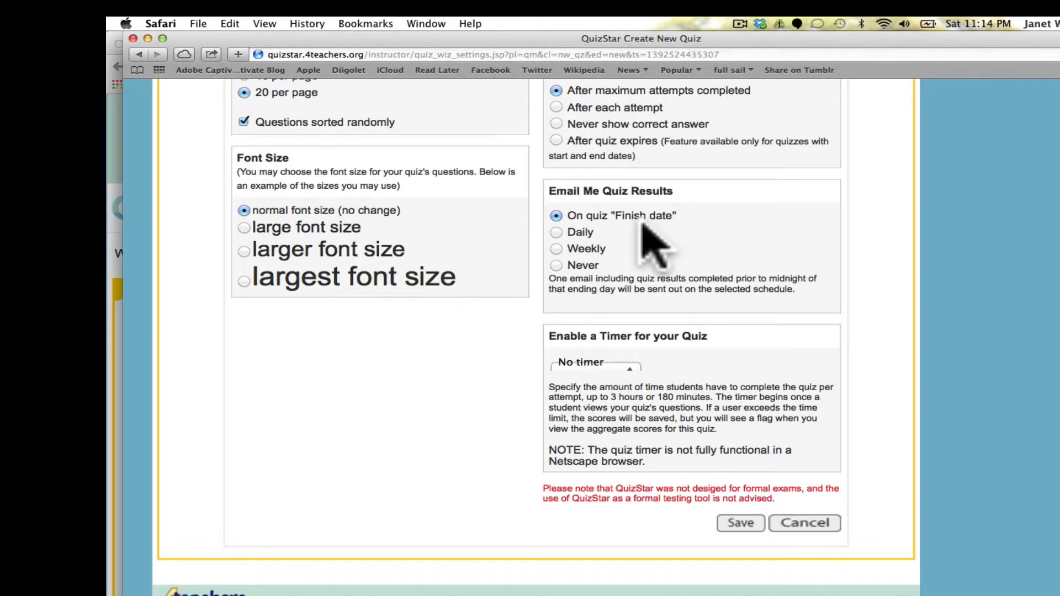
scroll(604, 297, down, 1)
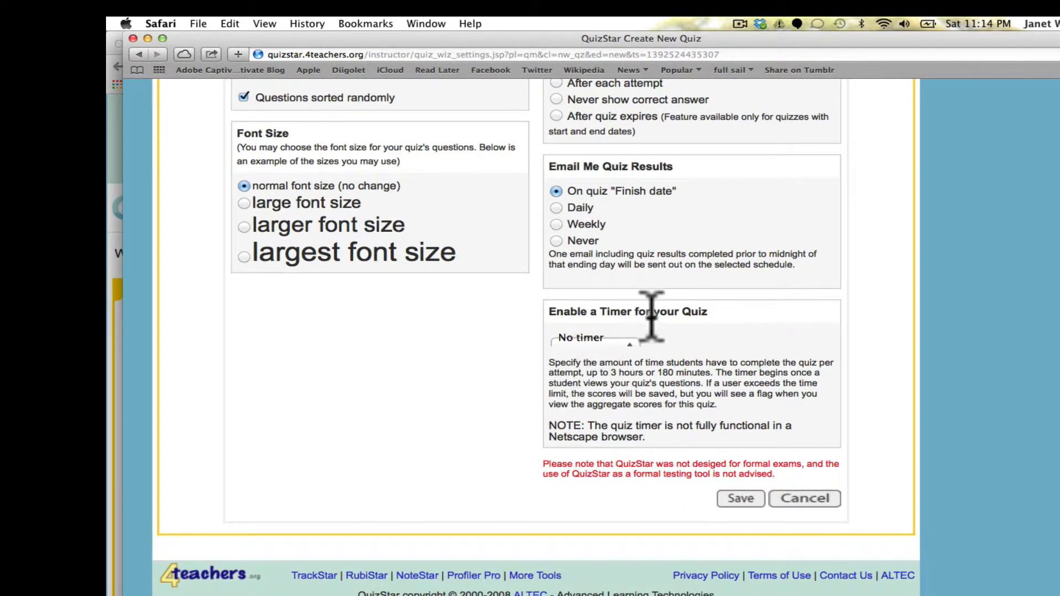
click(738, 499)
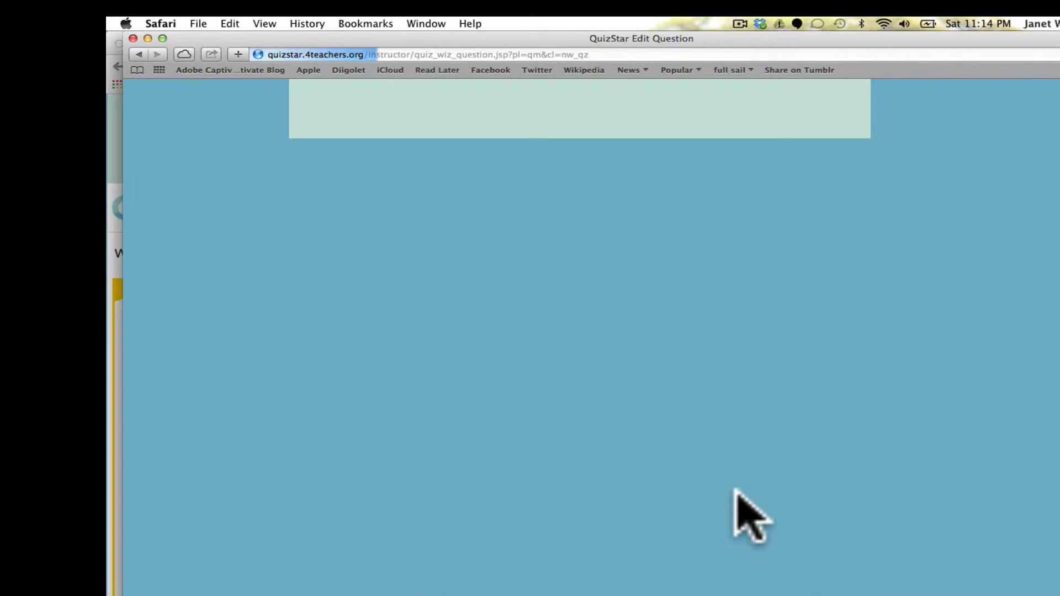
Write 'Add 2 and 6' as the question text, then visit the Instructions and Feedback boxes.
scroll(735, 491, down, 2)
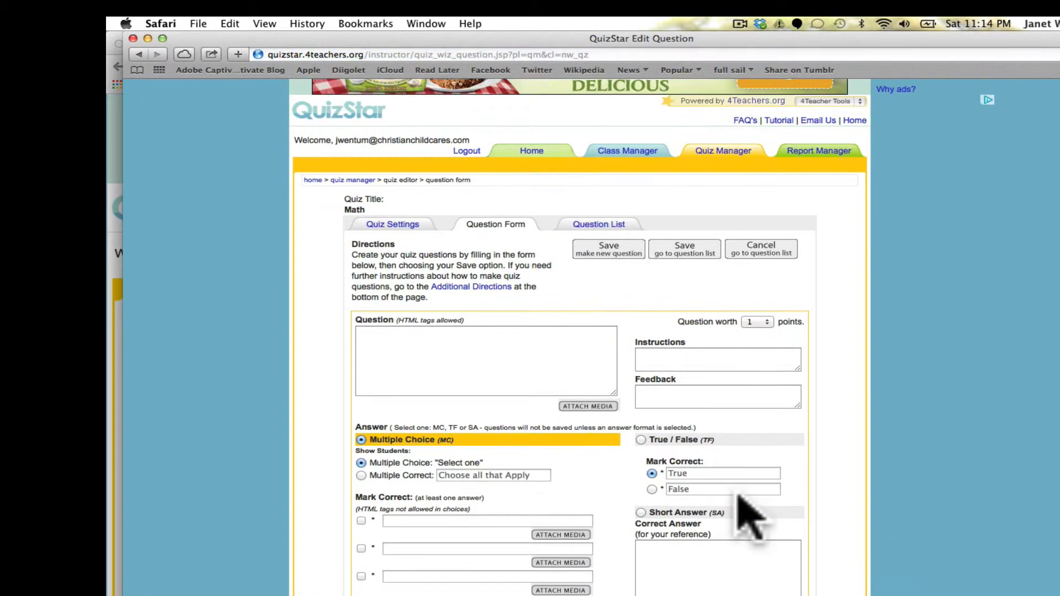
scroll(738, 496, up, 4)
scroll(738, 495, down, 1)
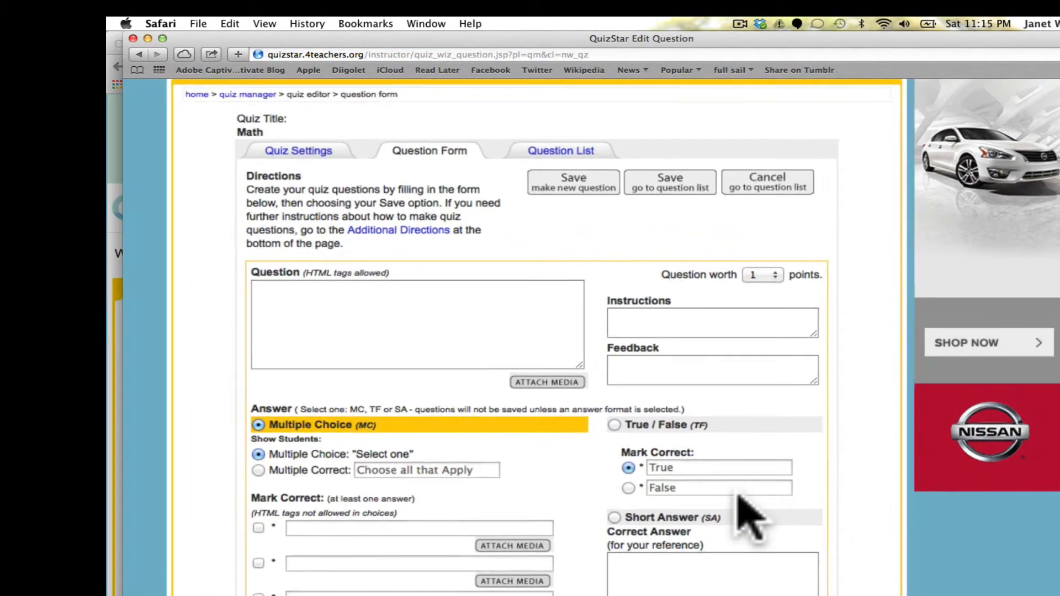
click(491, 298)
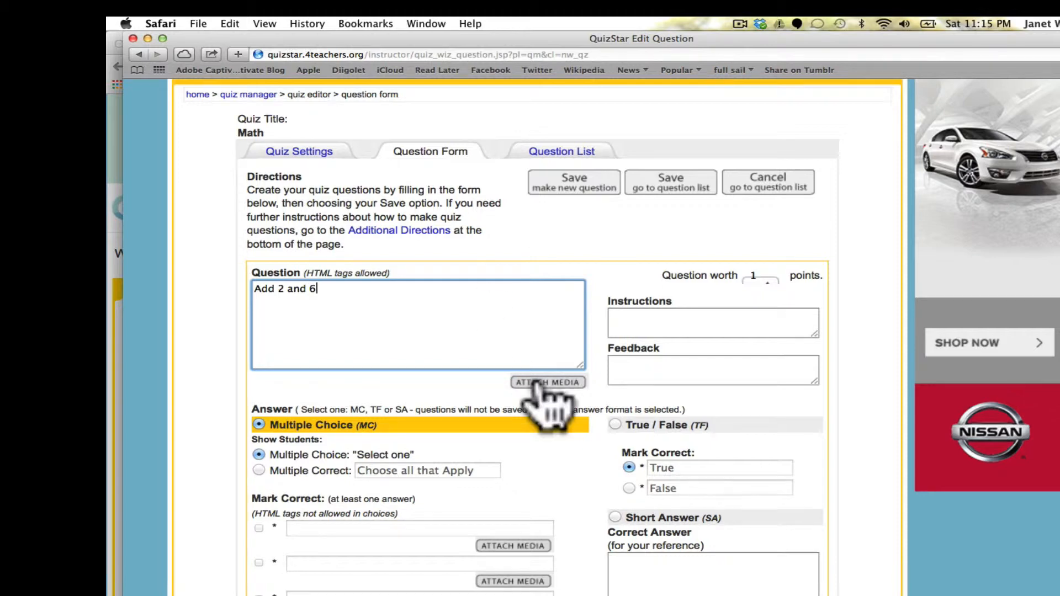
scroll(547, 337, down, 3)
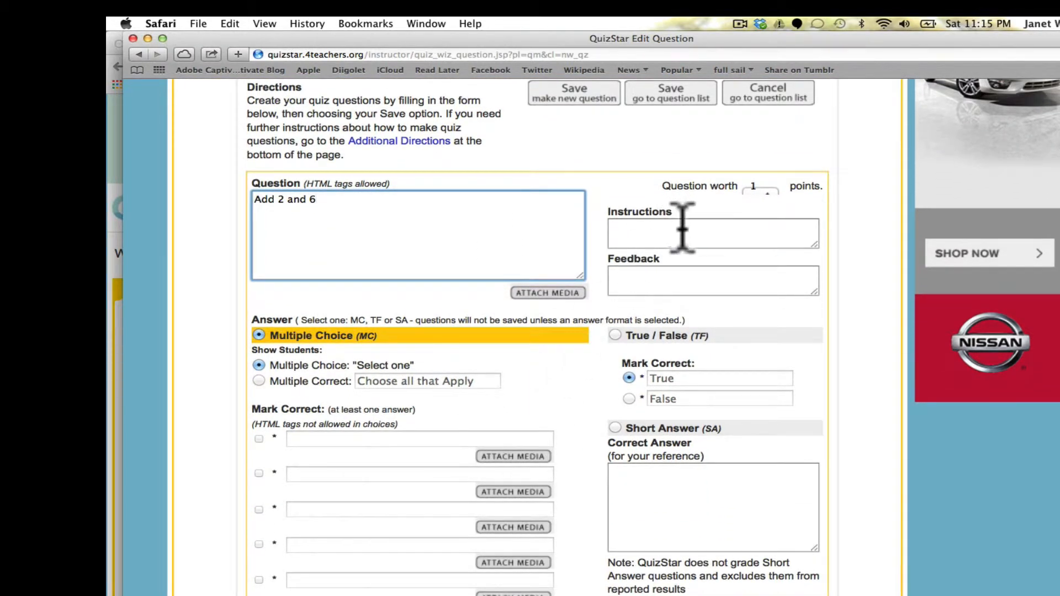
click(684, 225)
click(658, 276)
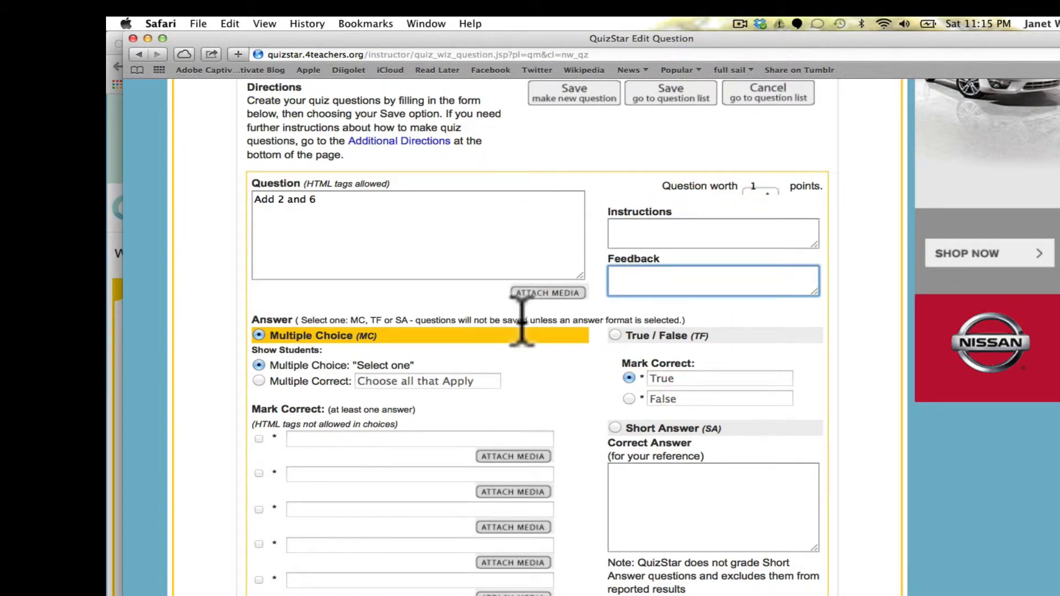
scroll(530, 326, down, 3)
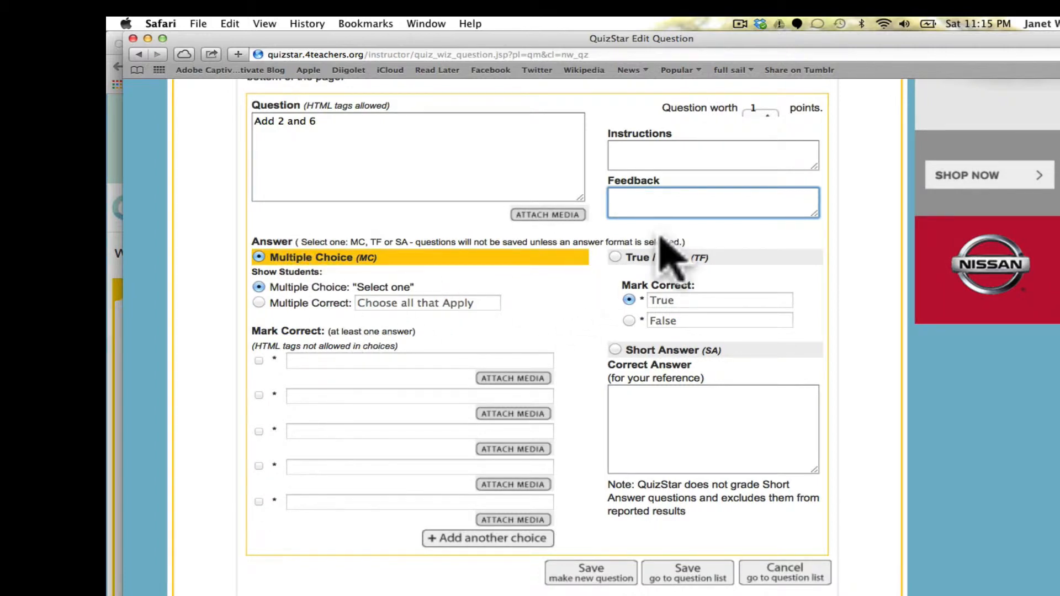
scroll(479, 377, down, 2)
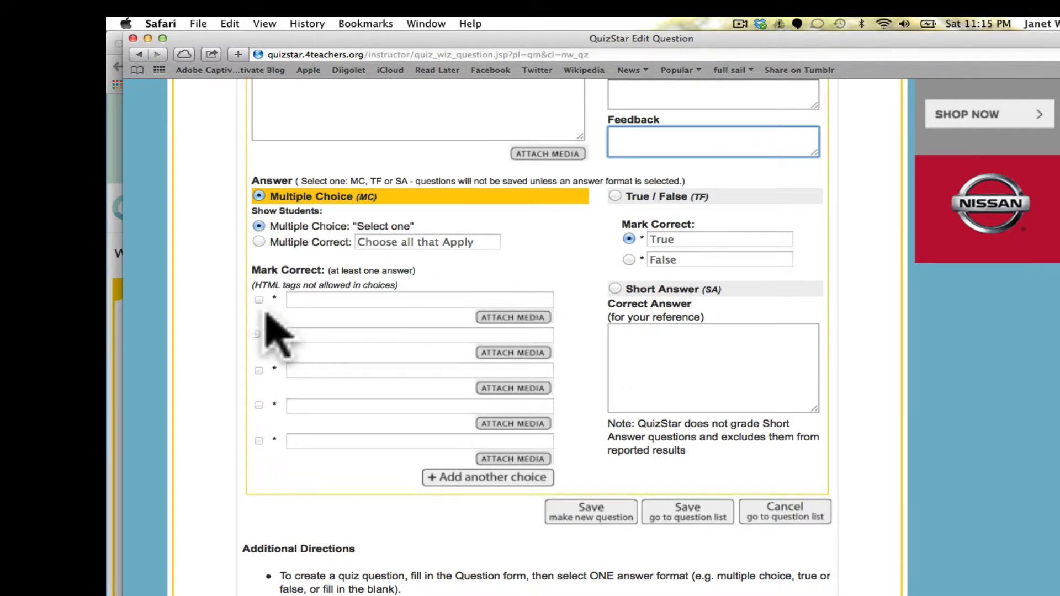
Enter answer choices 7, 6 and 5 in the first three fields and 2 in the fifth.
click(314, 300)
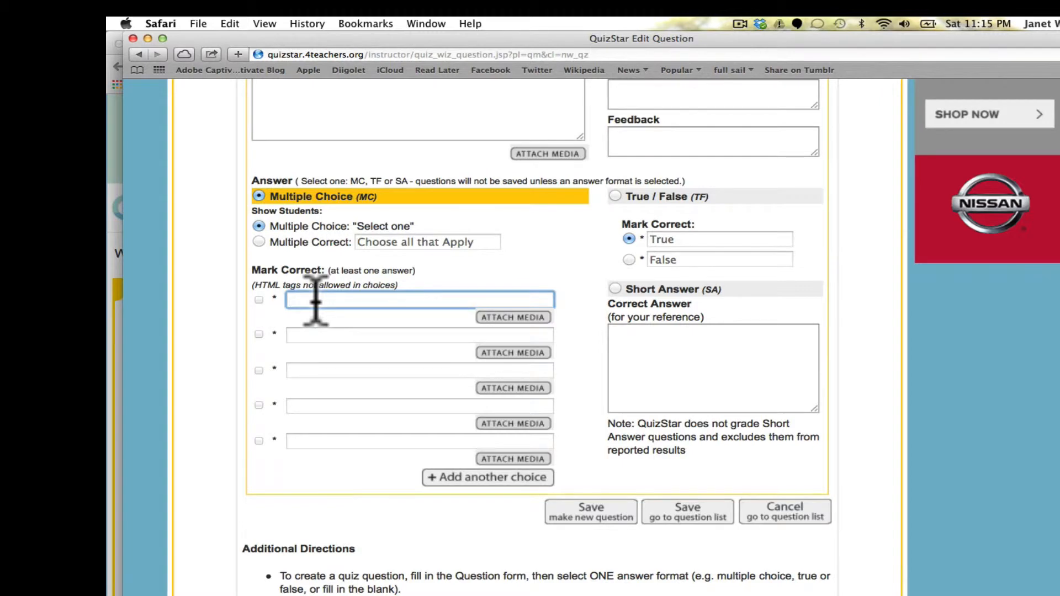
scroll(535, 337, up, 3)
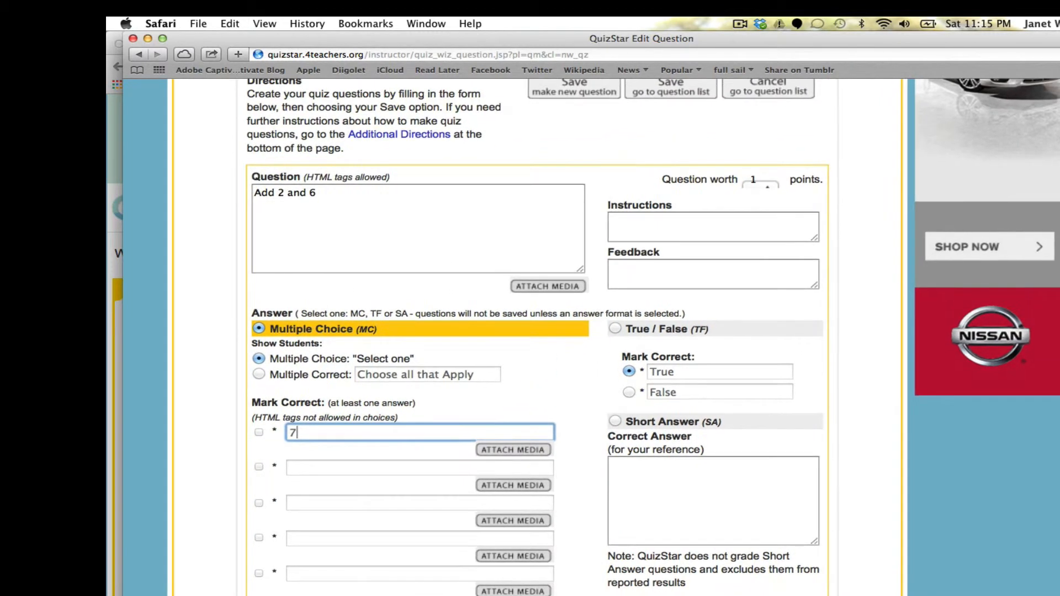
scroll(535, 337, down, 3)
scroll(298, 337, up, 3)
scroll(299, 337, down, 3)
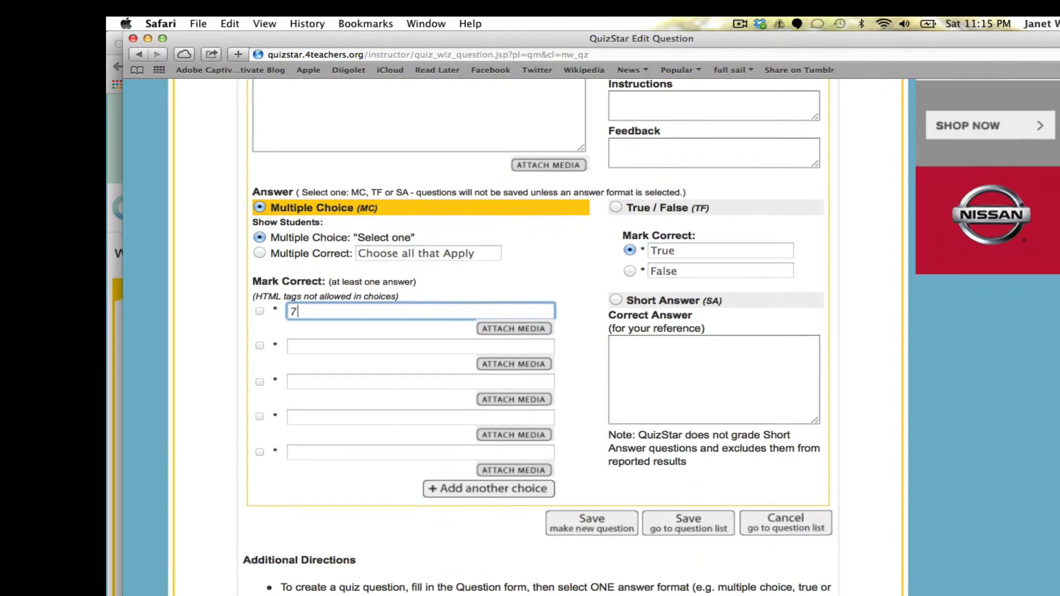
click(310, 349)
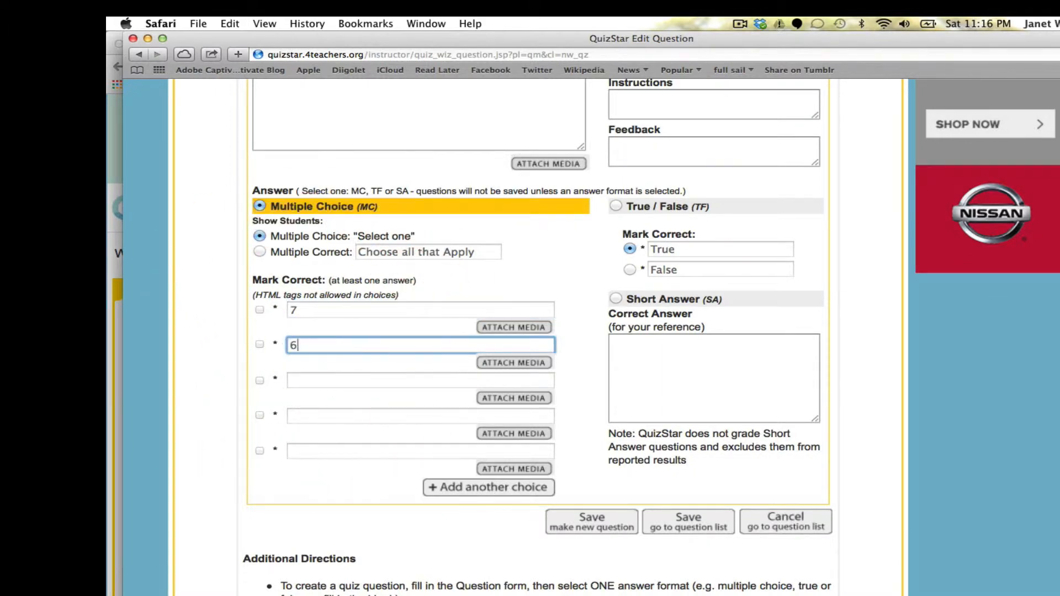
click(309, 381)
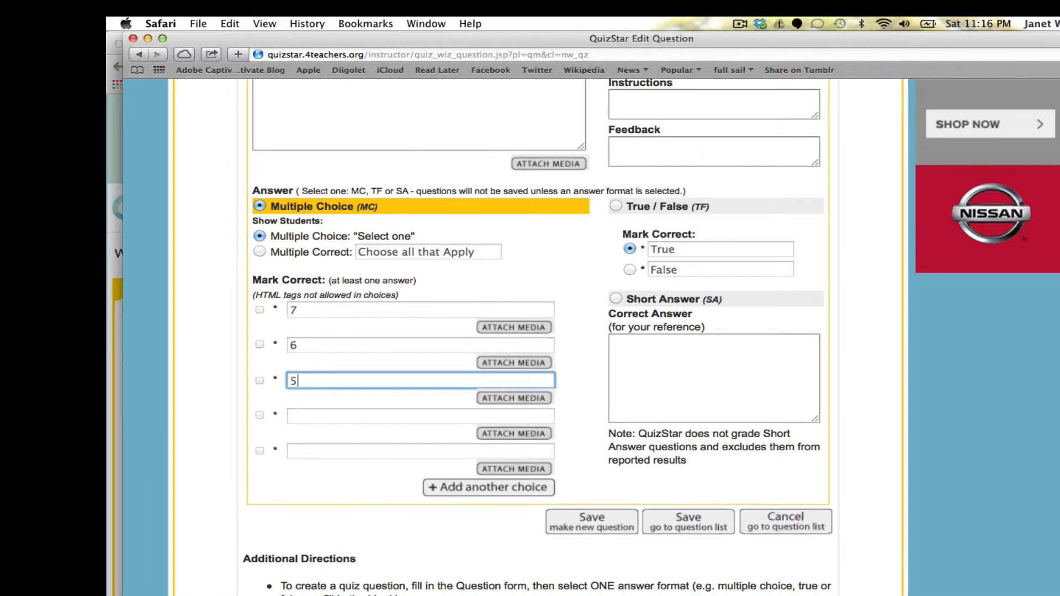
click(326, 417)
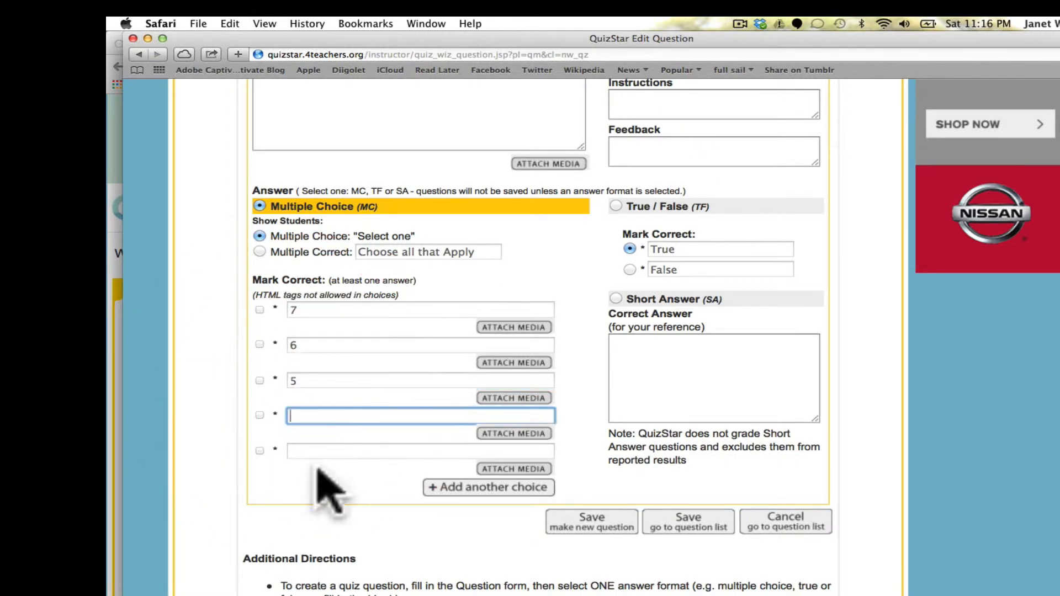
click(337, 450)
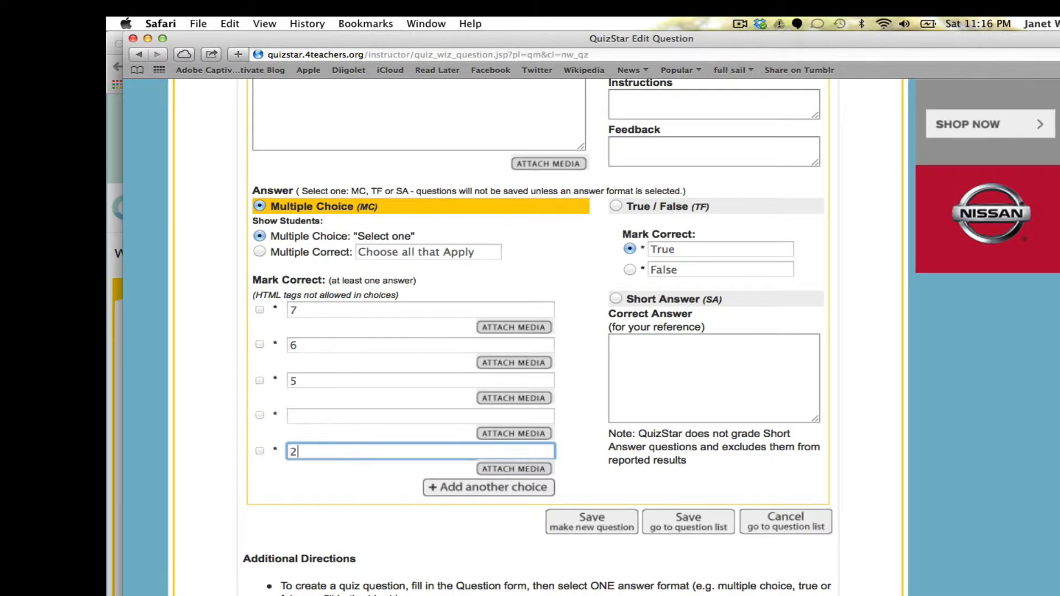
Fill in 8 as the fourth answer choice and mark it correct.
click(340, 417)
scroll(343, 411, up, 3)
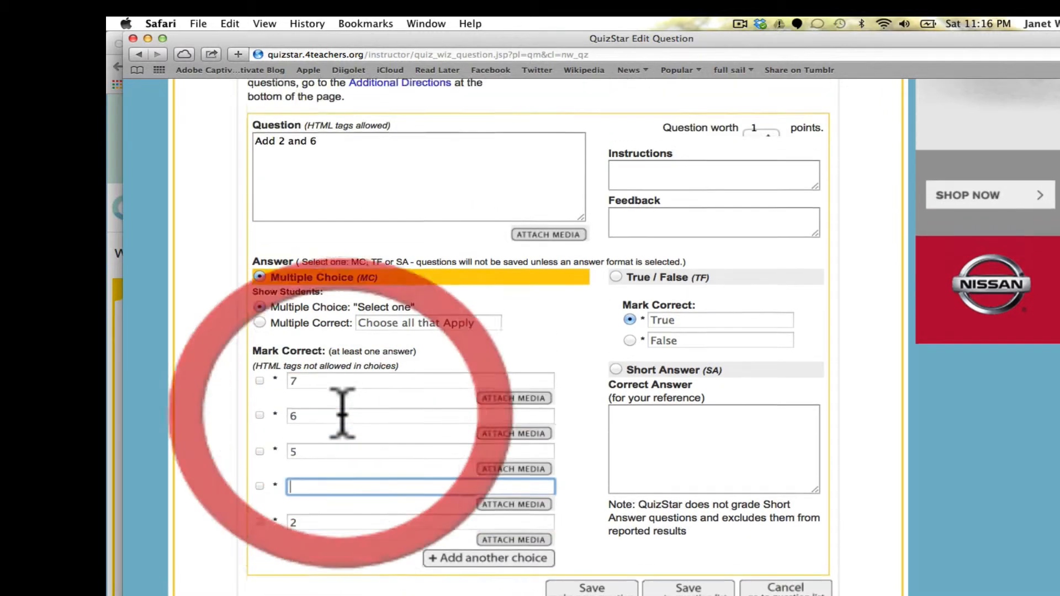
scroll(342, 412, down, 4)
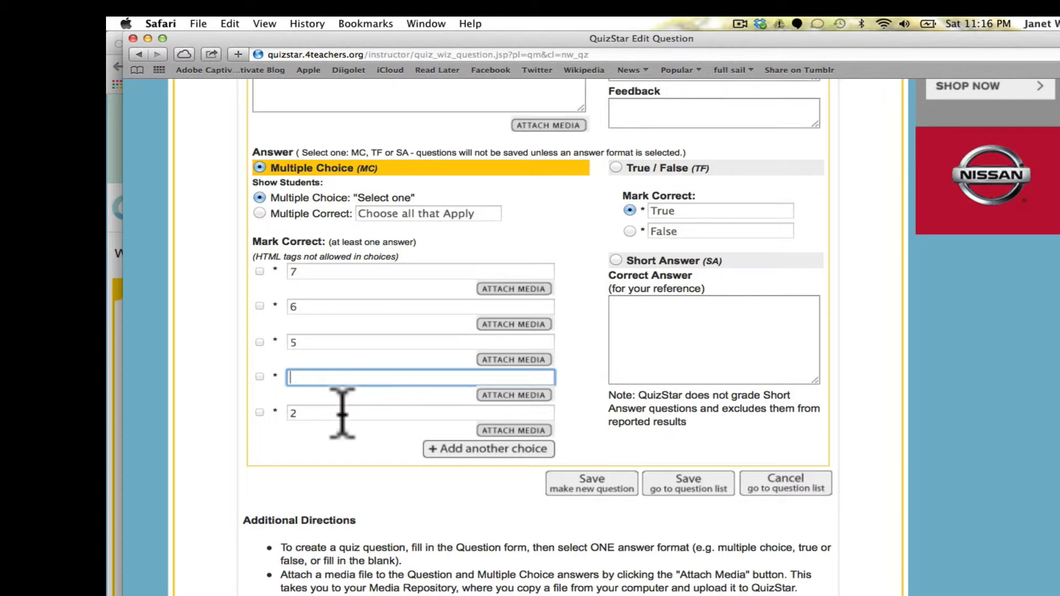
click(260, 377)
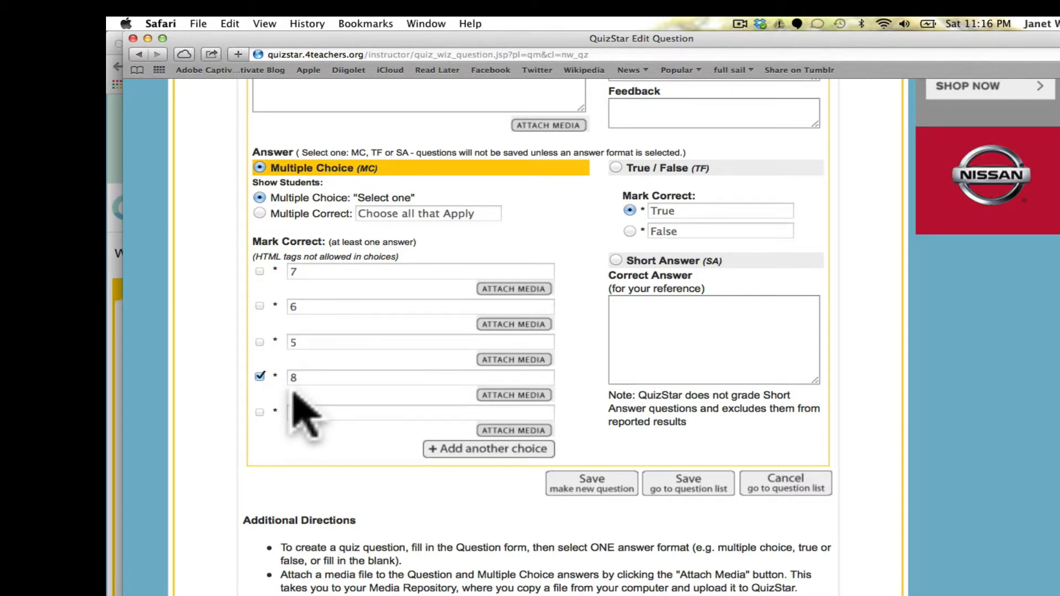
scroll(303, 414, down, 3)
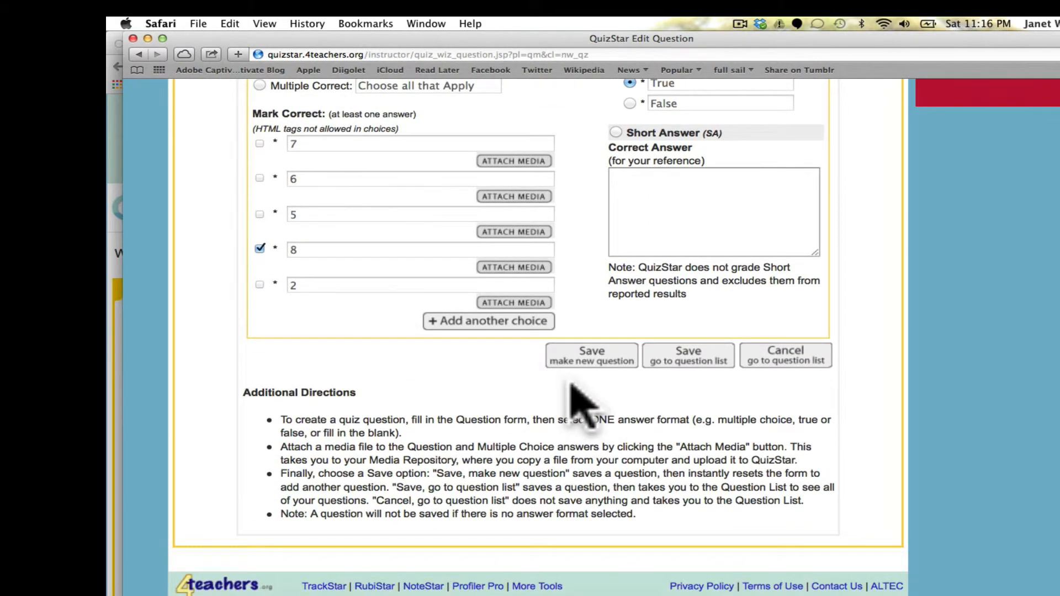
Save the 'Add 2 and 6' question and switch to Quiz Manager to view the Math and English quizzes.
click(587, 355)
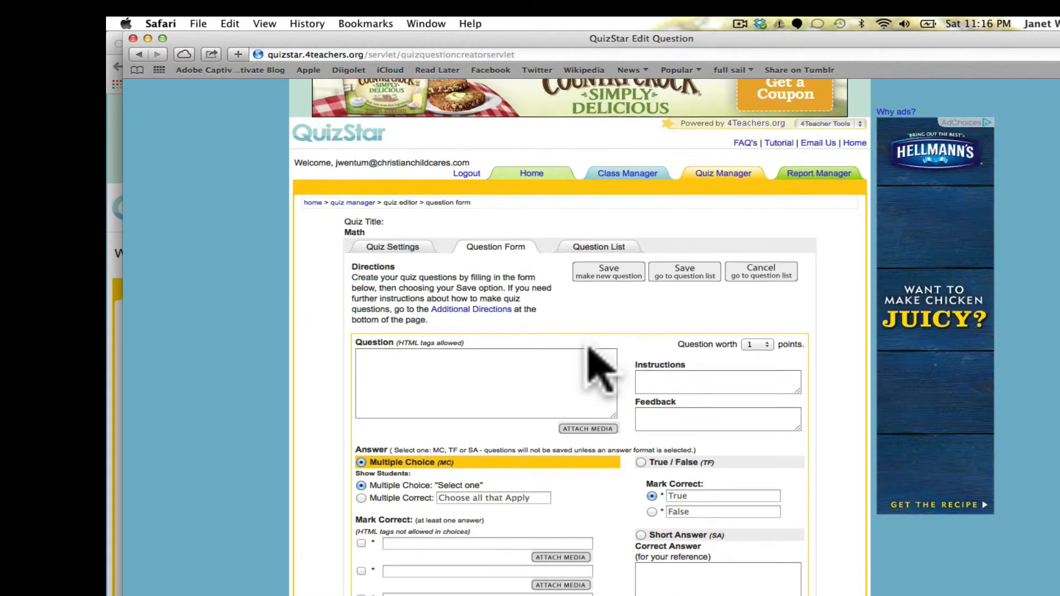
scroll(600, 368, down, 6)
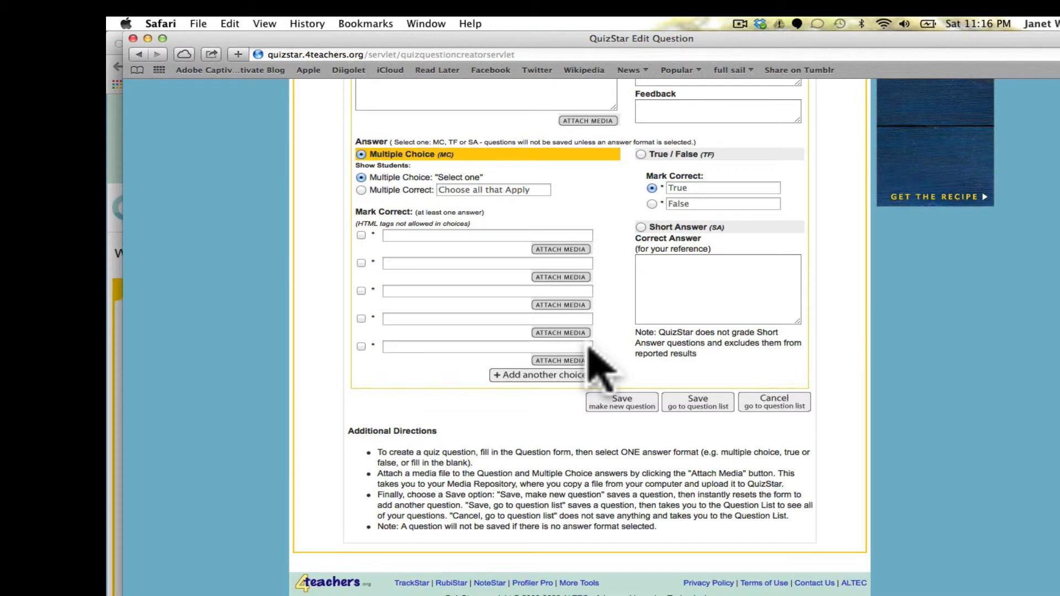
scroll(599, 367, up, 6)
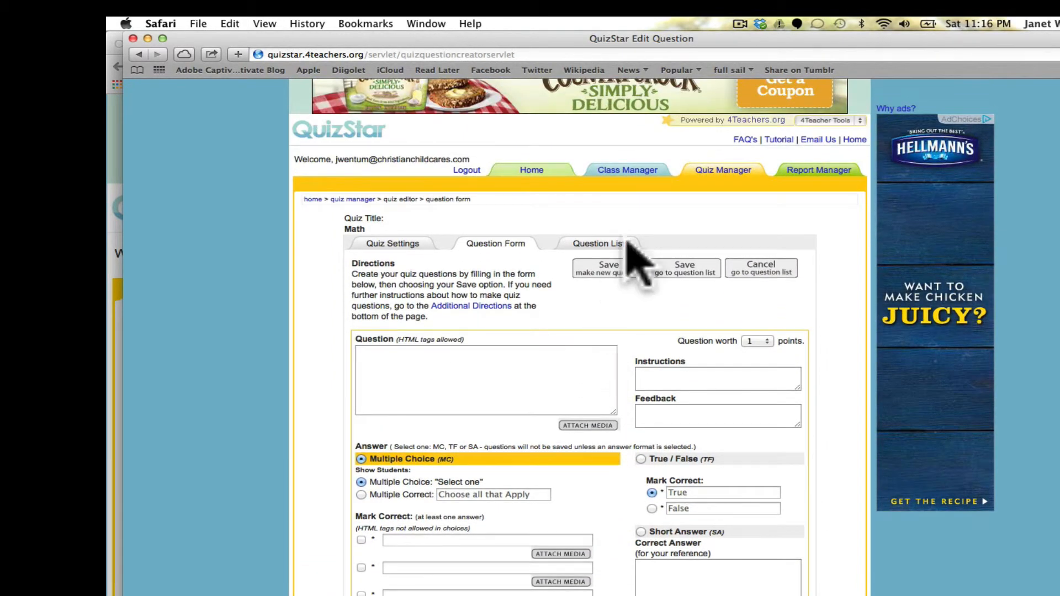
click(720, 171)
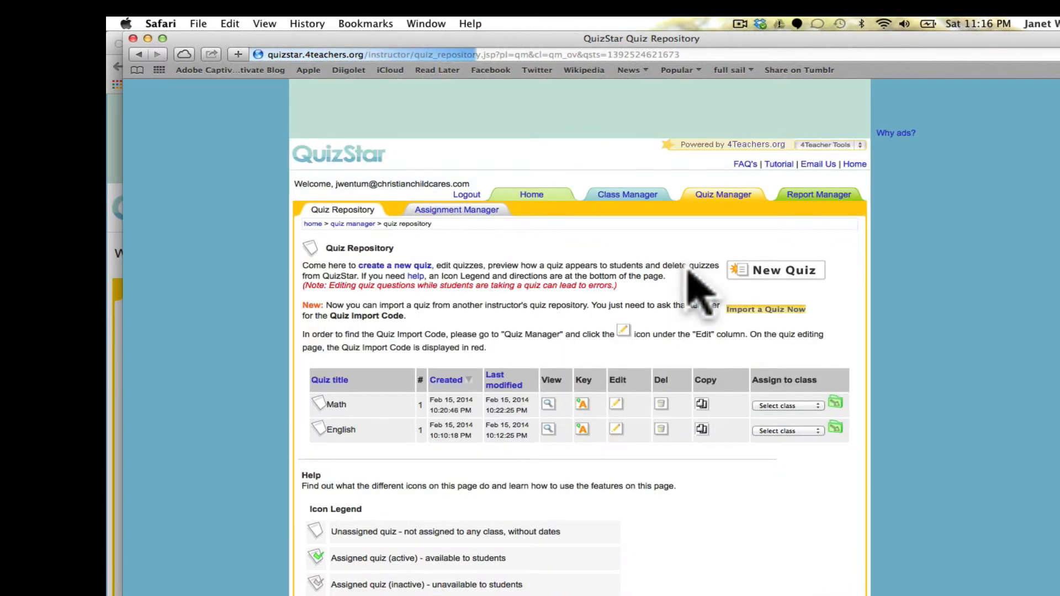
scroll(691, 259, down, 5)
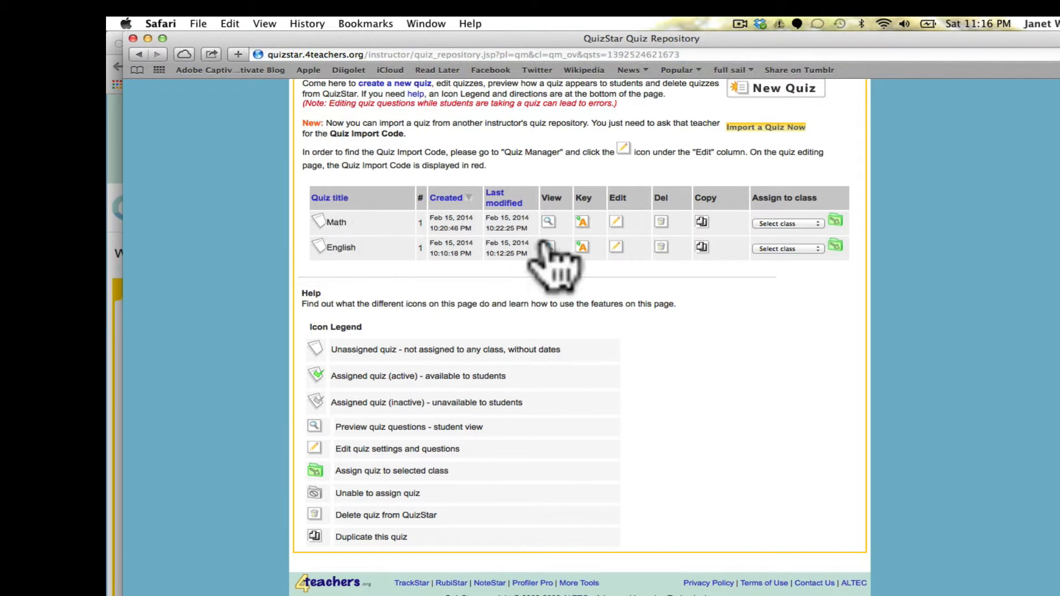
click(819, 225)
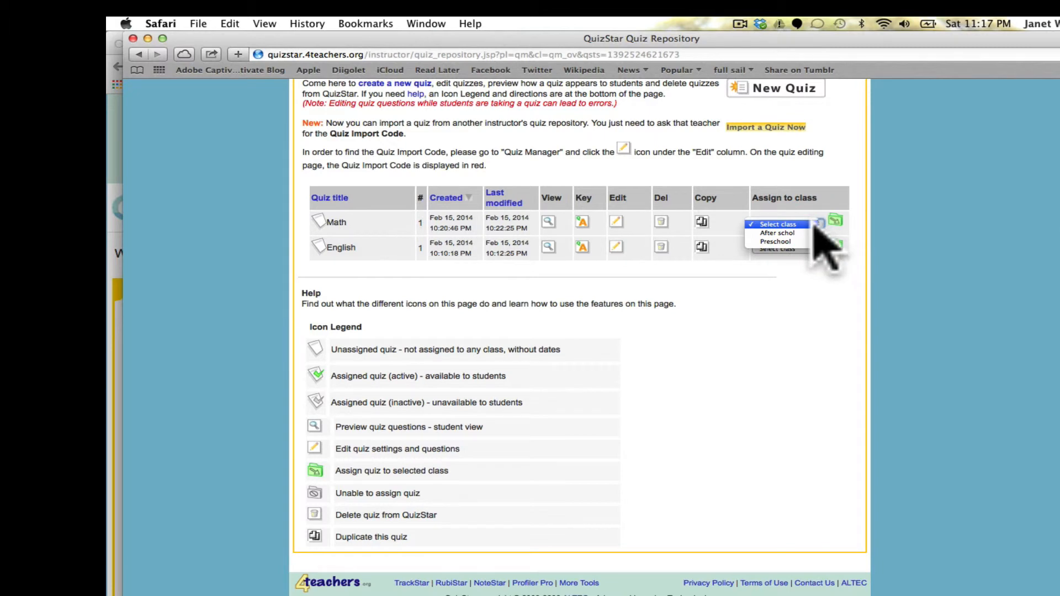
click(788, 242)
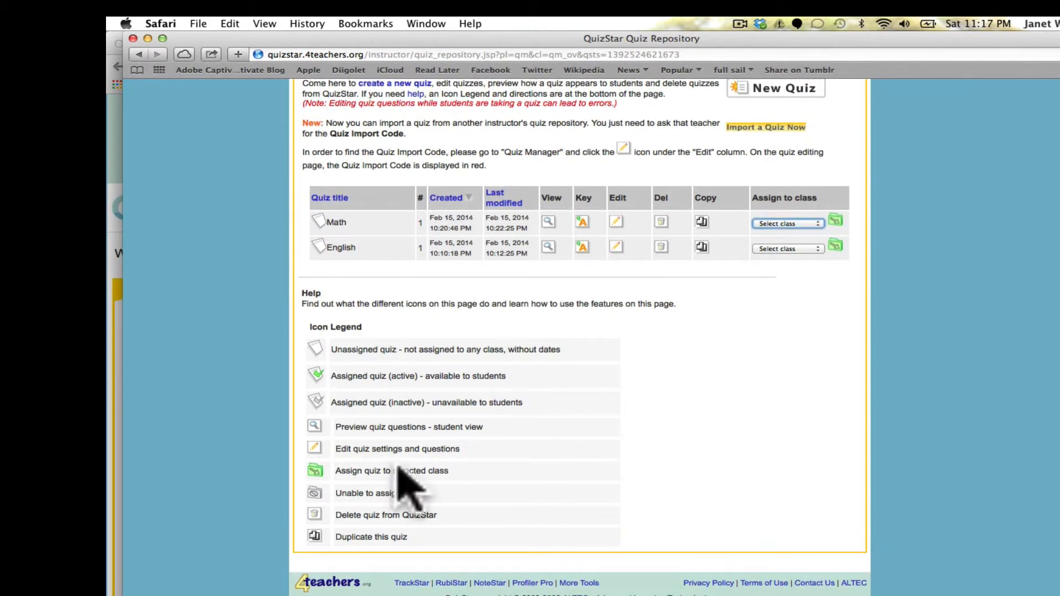
scroll(504, 506, down, 1)
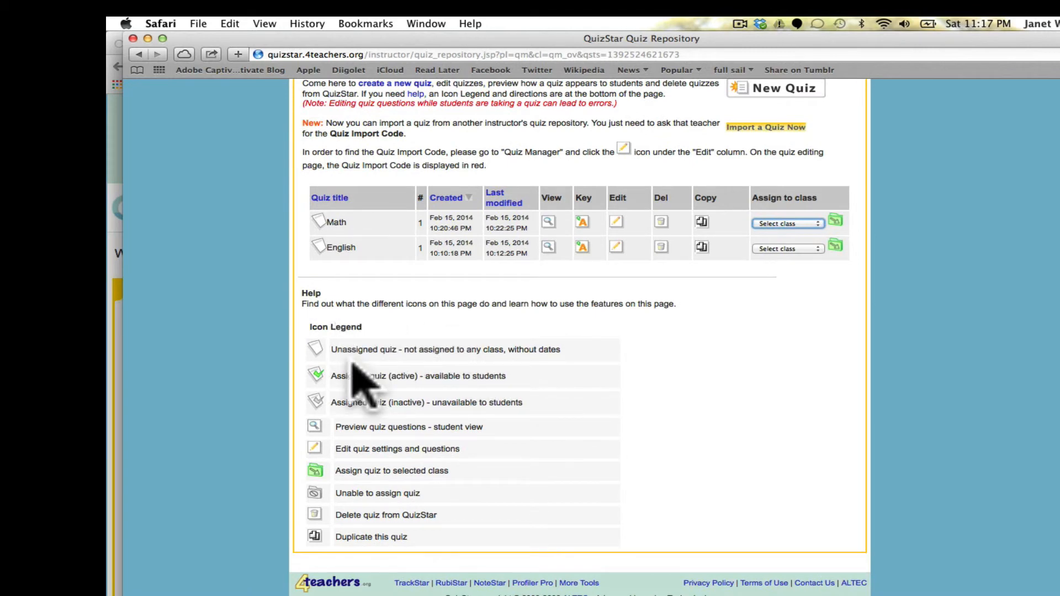
scroll(369, 353, up, 3)
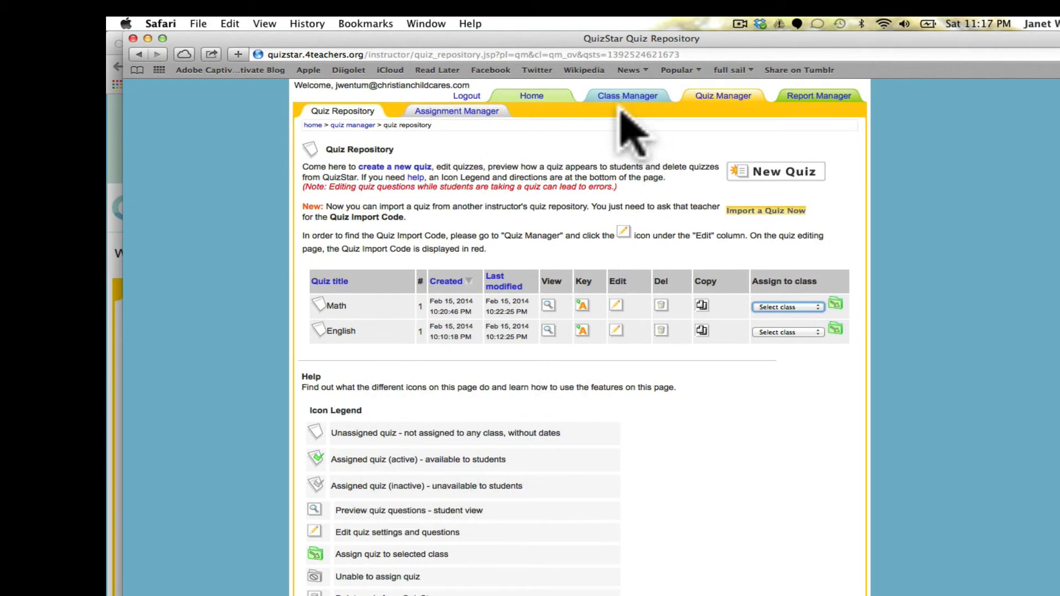
scroll(624, 111, up, 3)
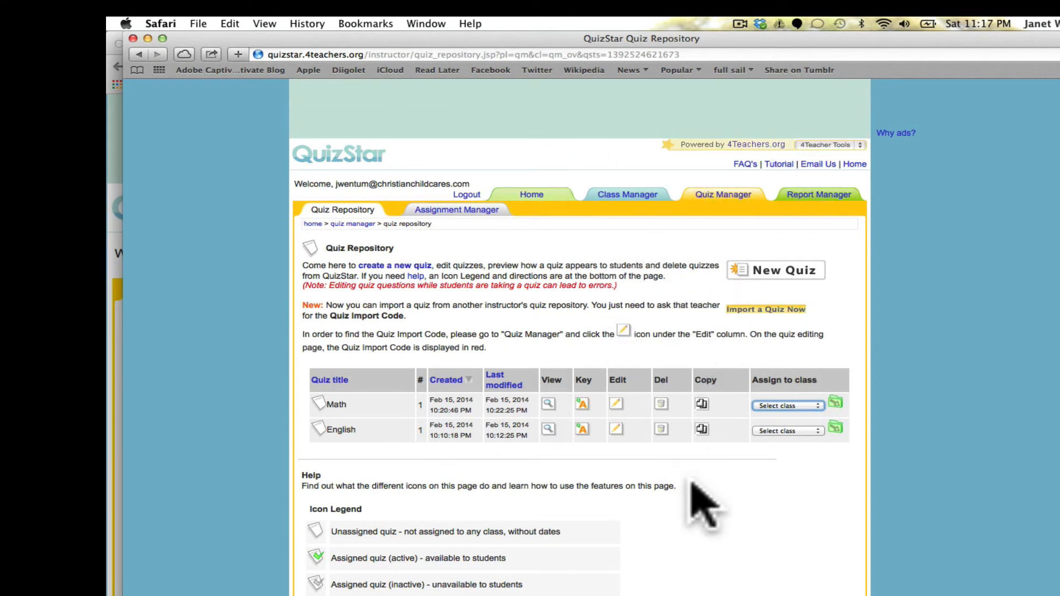
scroll(696, 500, down, 5)
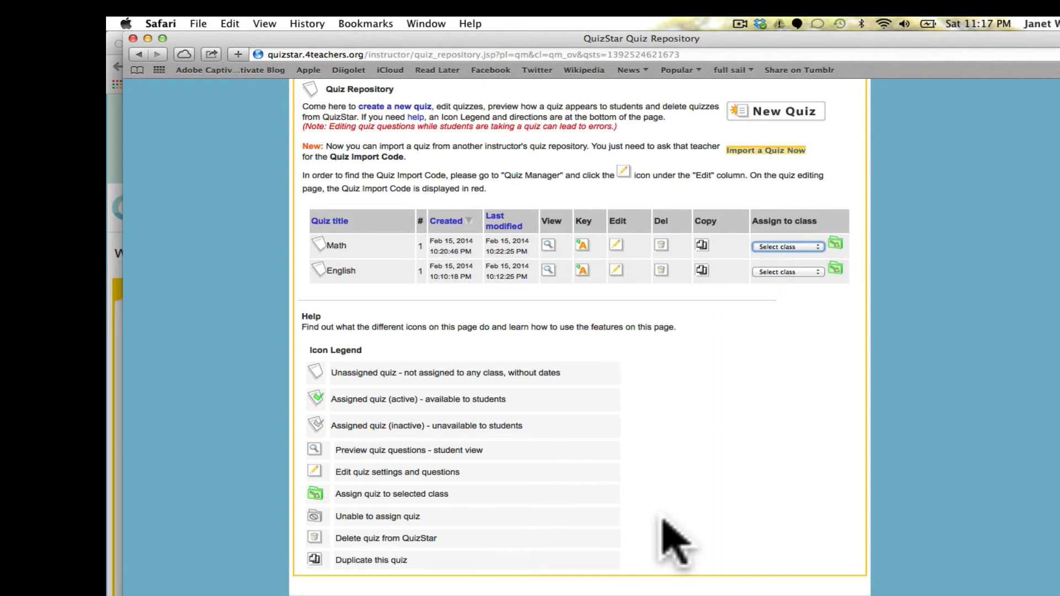
scroll(665, 522, up, 5)
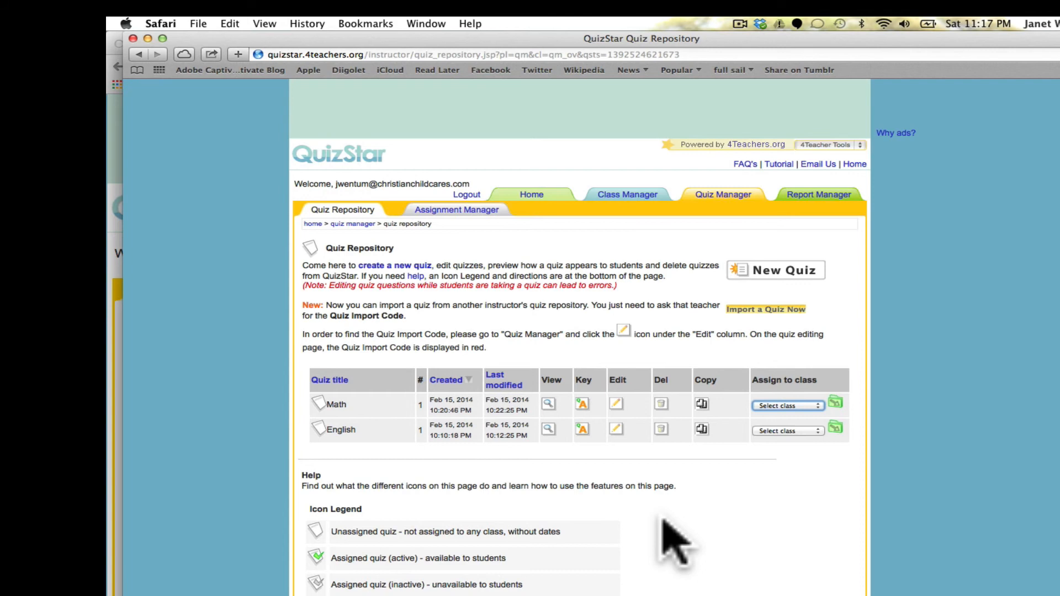
scroll(664, 522, down, 2)
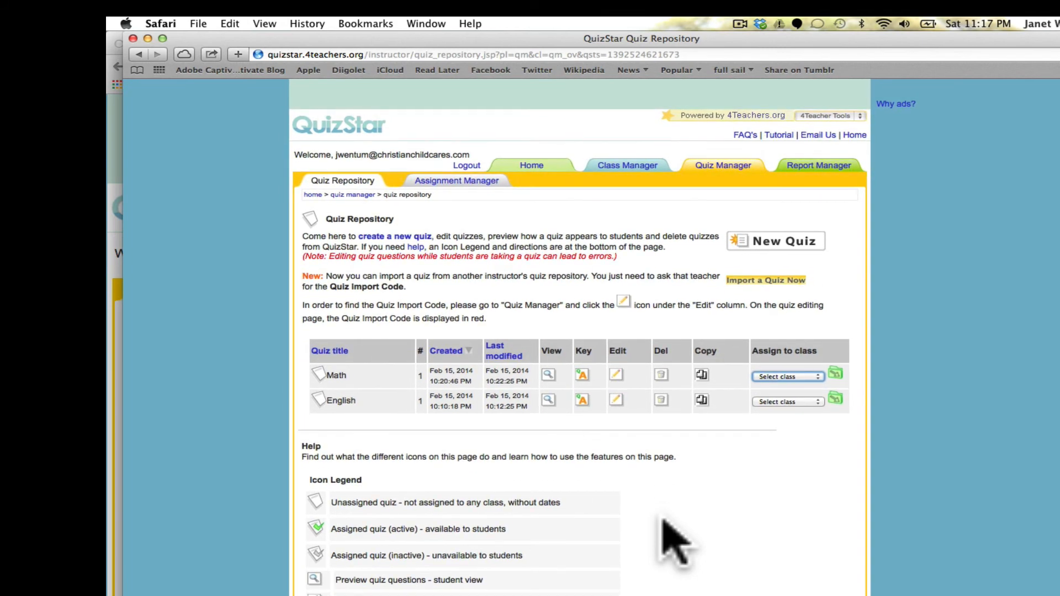